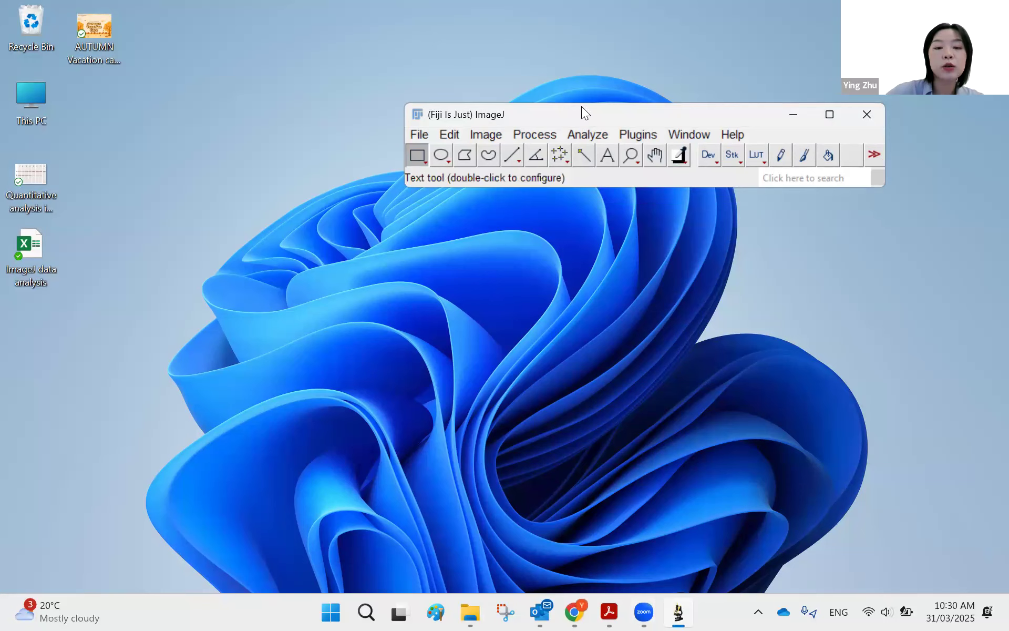
# Open the desktop file Quantitative analysis image-2.jpg in ImageJ and reposition its window so the whole image is visible
pyautogui.moveTo(419, 123); pyautogui.dragTo(260, 127)
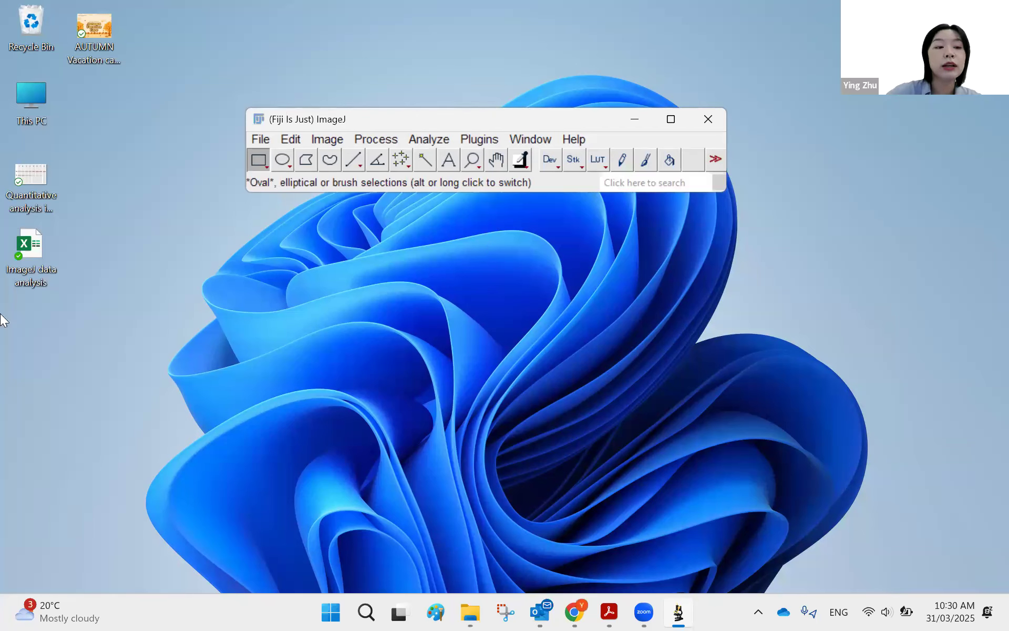
pyautogui.click(36, 180)
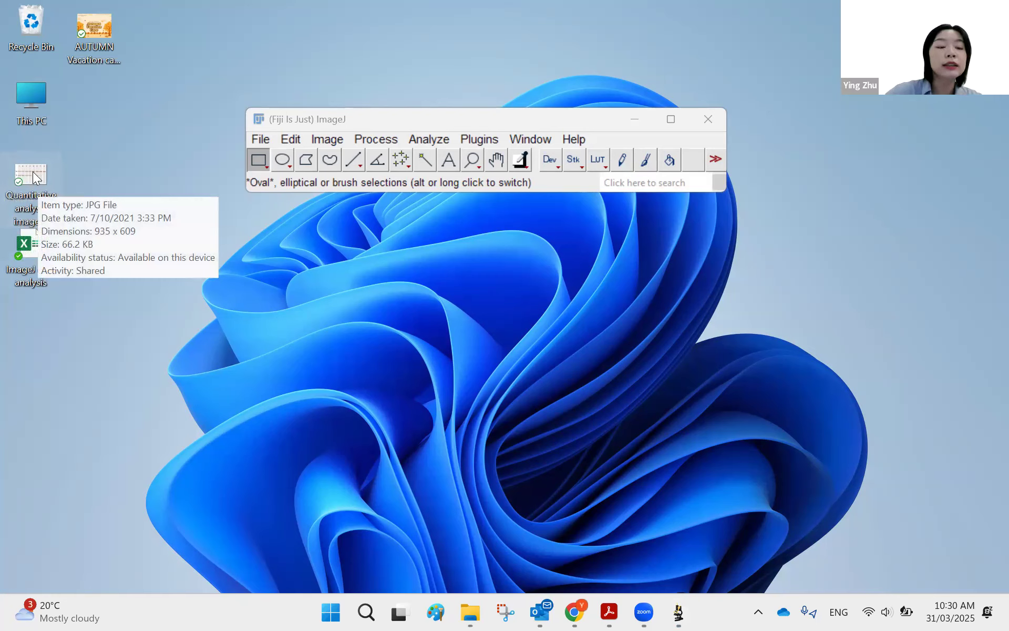
pyautogui.moveTo(33, 171); pyautogui.dragTo(414, 140)
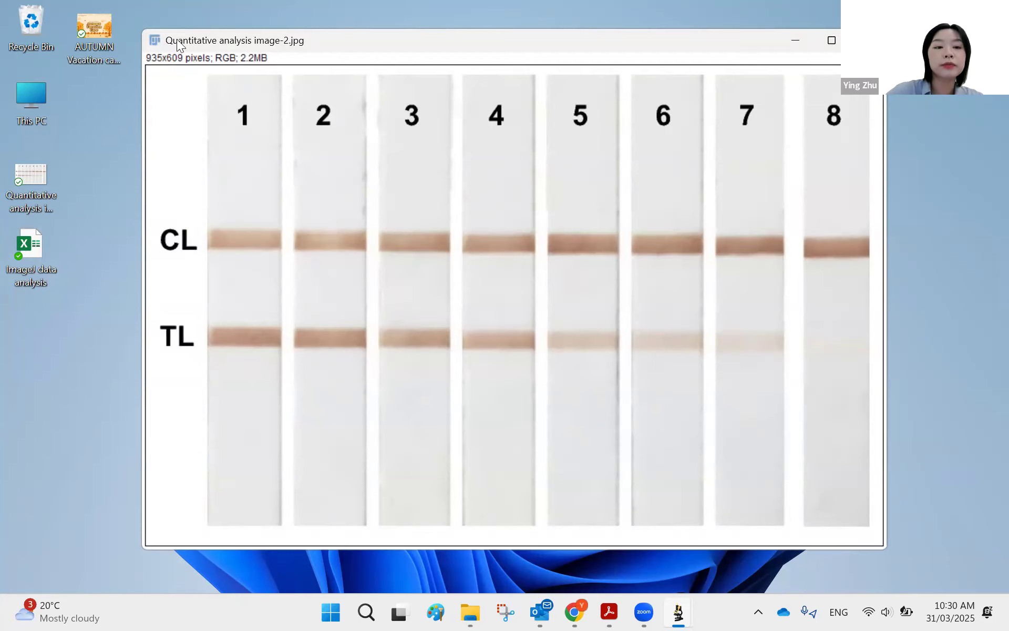
pyautogui.moveTo(177, 39); pyautogui.dragTo(137, 78)
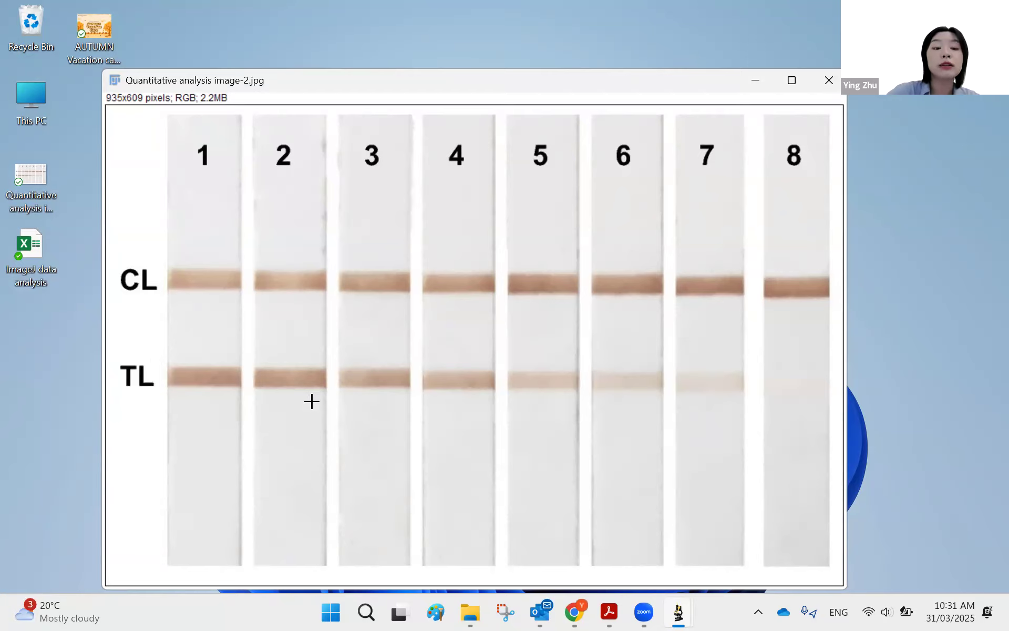
# Switch to the Canvas page in Chrome to review the analyte concentration table for the numbered strips, and return to the strip image
pyautogui.click(575, 612)
pyautogui.scroll(-12, 456, 446)
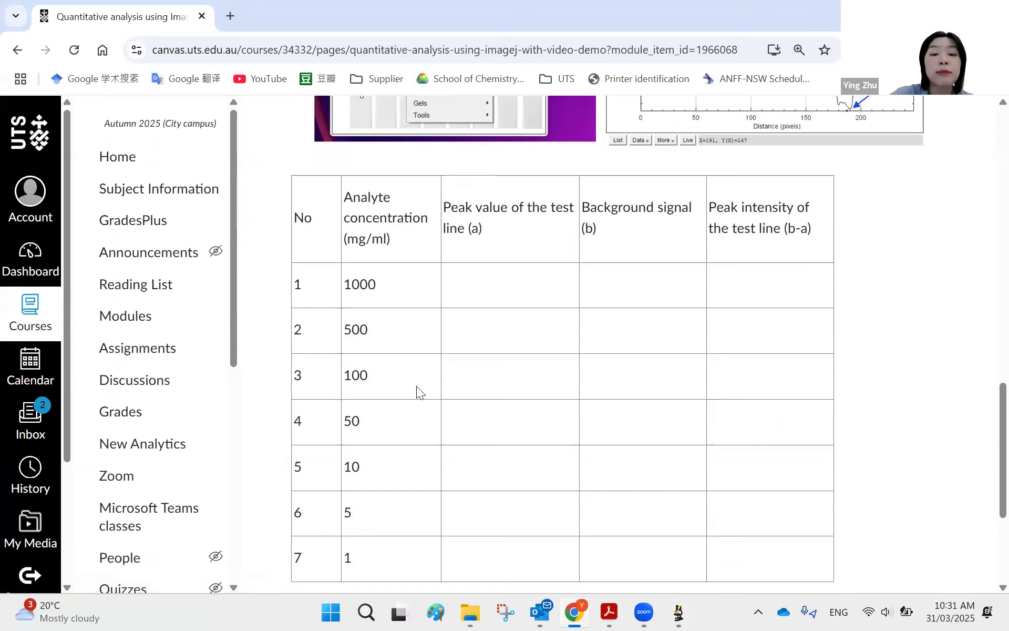
pyautogui.scroll(-1, 416, 386)
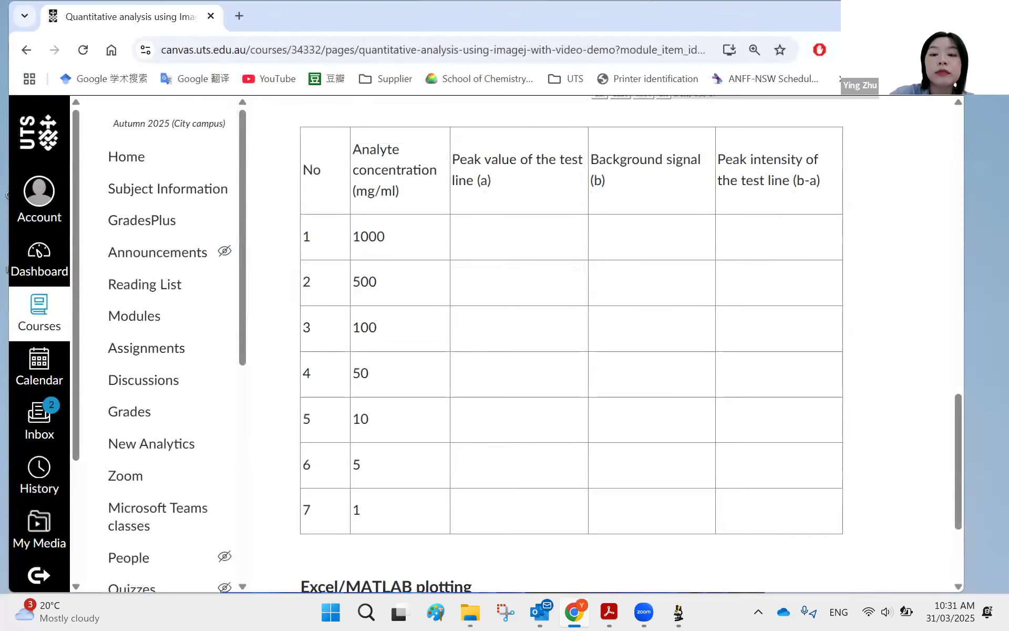
pyautogui.hotkey('alt', 'Tab')
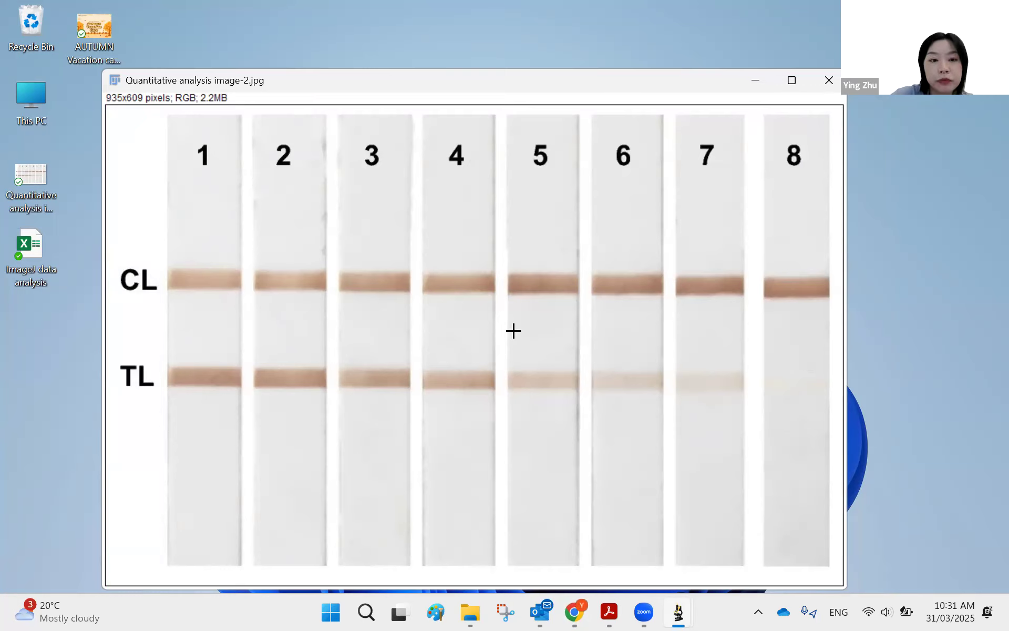
# Split the RGB strip image into its separate colour channels
pyautogui.click(678, 611)
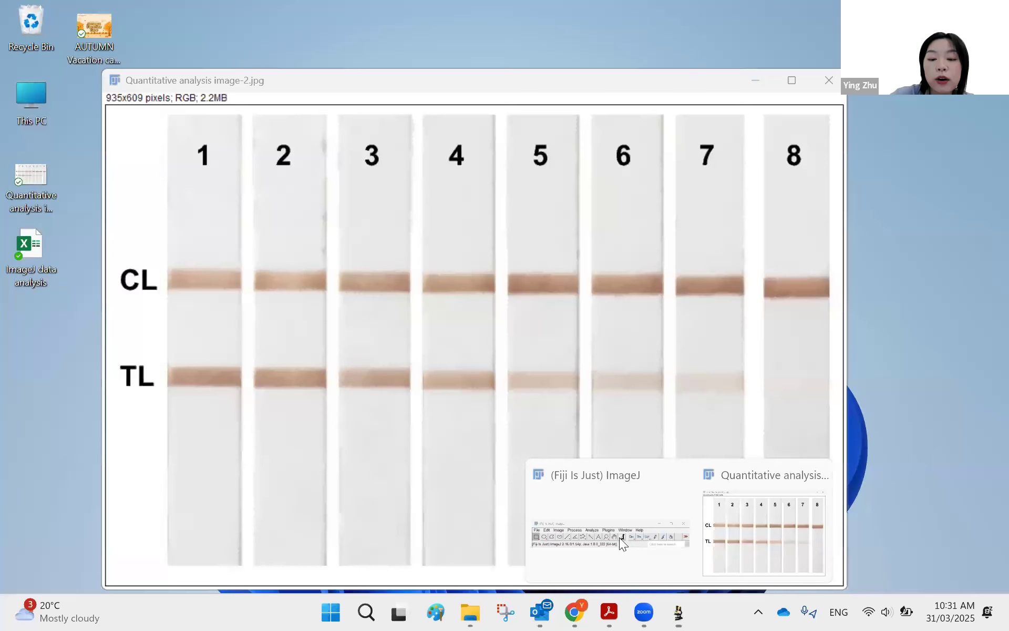
pyautogui.click(611, 527)
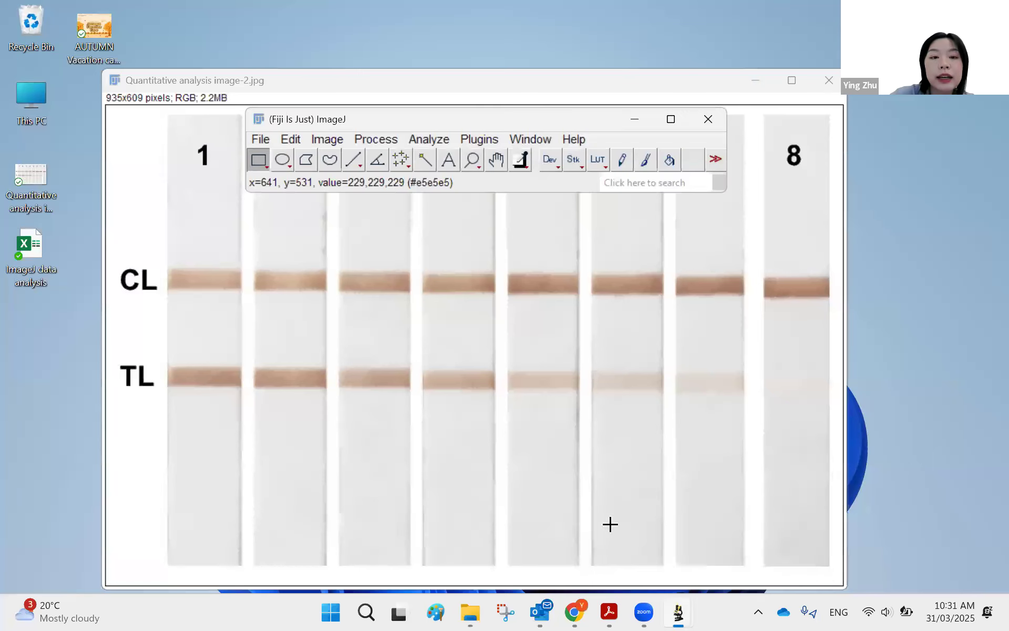
pyautogui.click(323, 140)
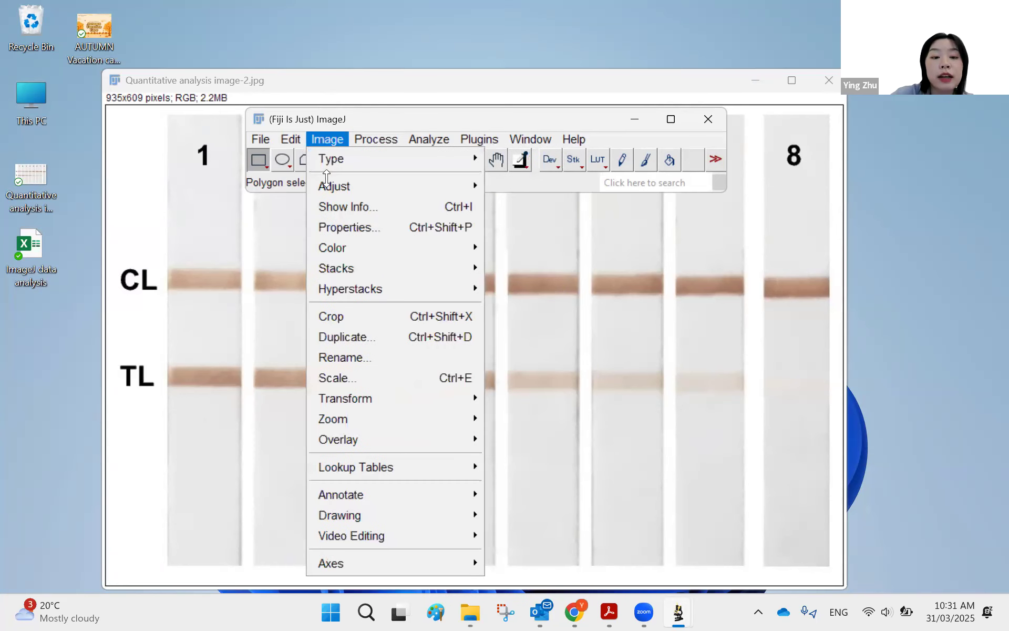
pyautogui.moveTo(334, 248)
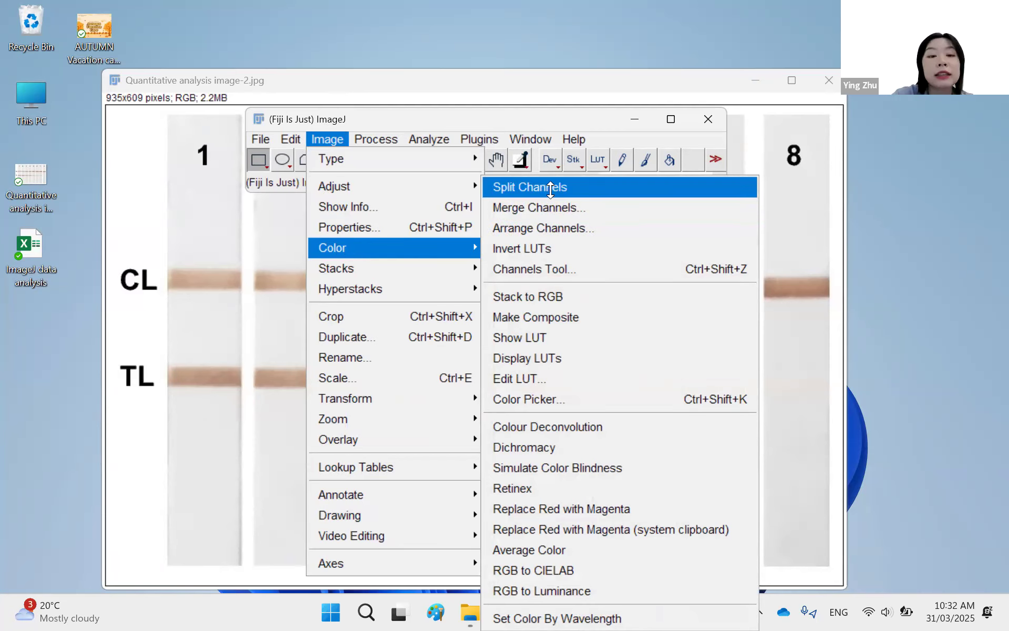
pyautogui.click(550, 188)
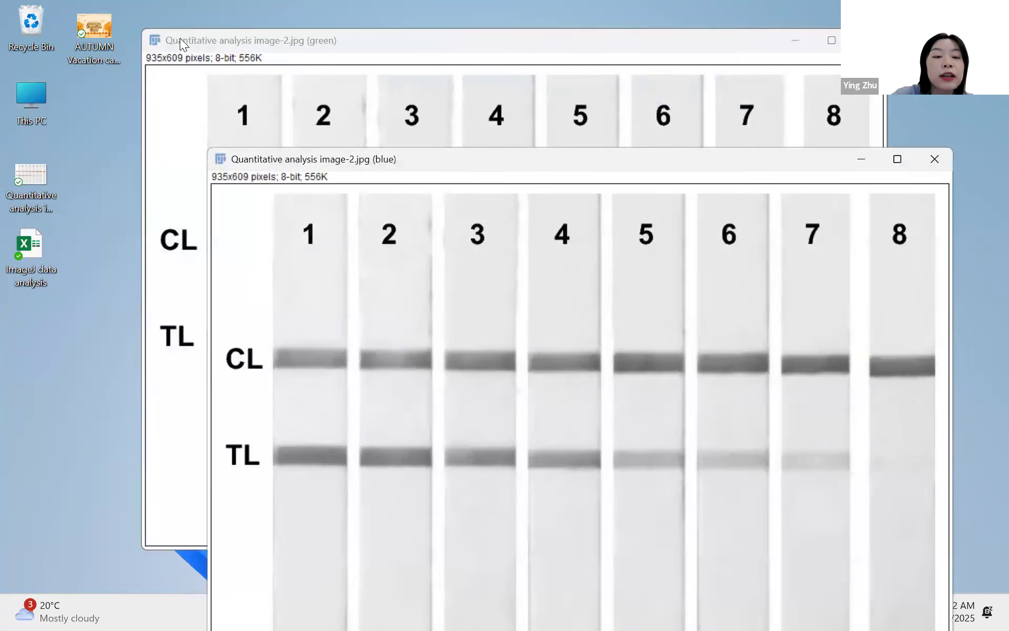
# Move the green and red channel windows apart to compare the channels, and place the green one in full view
pyautogui.click(180, 38)
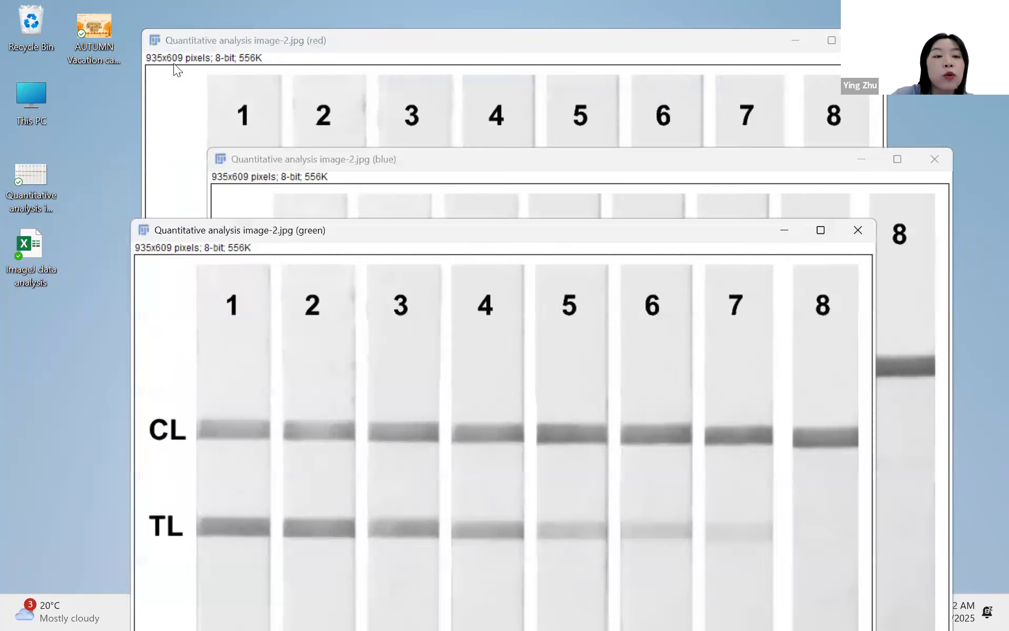
pyautogui.click(178, 41)
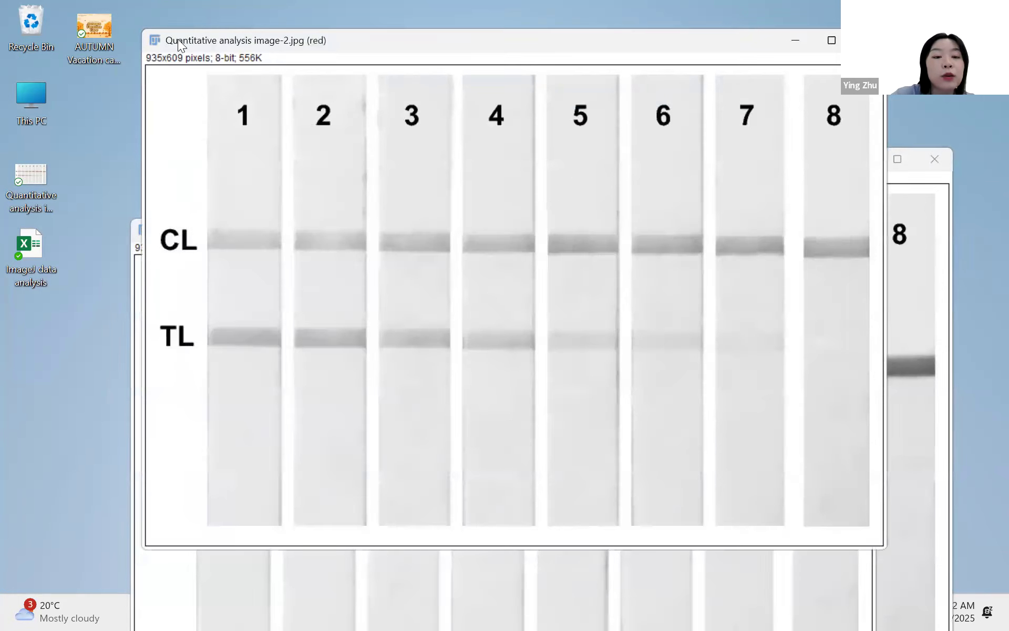
pyautogui.moveTo(178, 39); pyautogui.dragTo(171, 308)
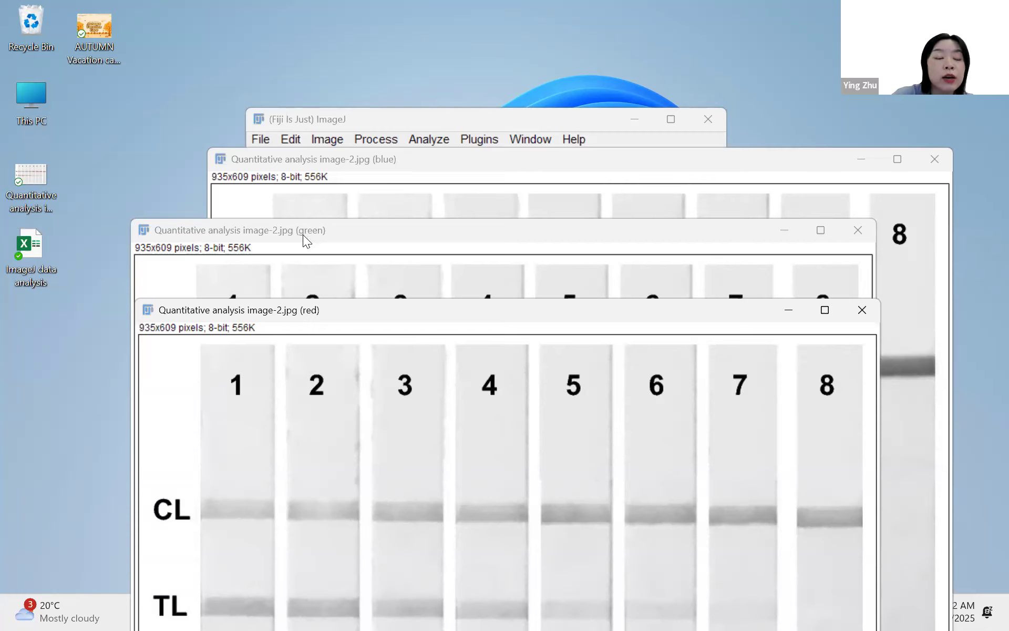
pyautogui.moveTo(330, 231); pyautogui.dragTo(335, 202)
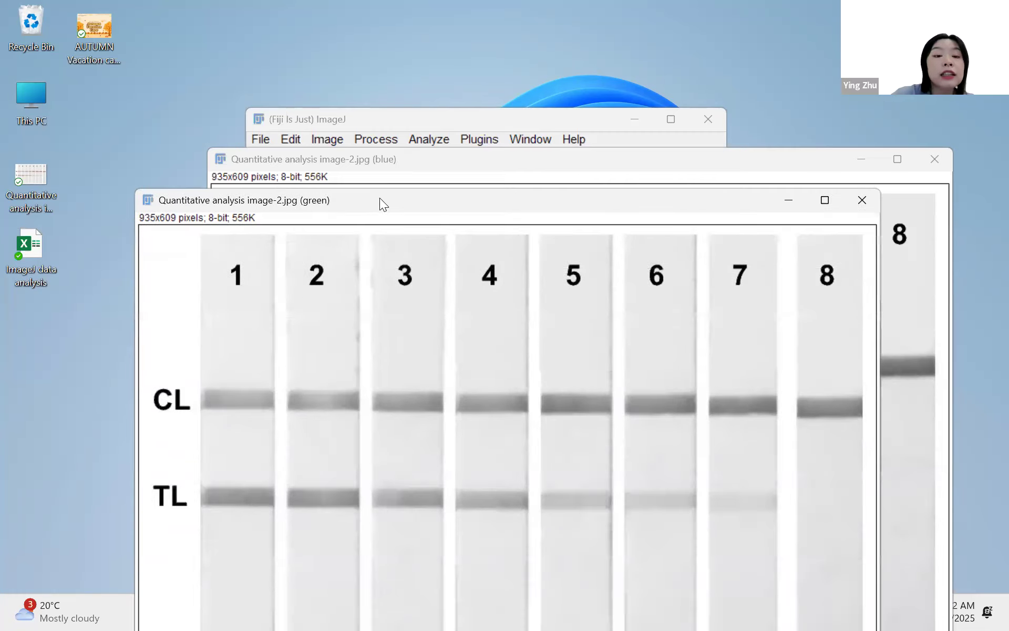
pyautogui.moveTo(379, 199); pyautogui.dragTo(373, 115)
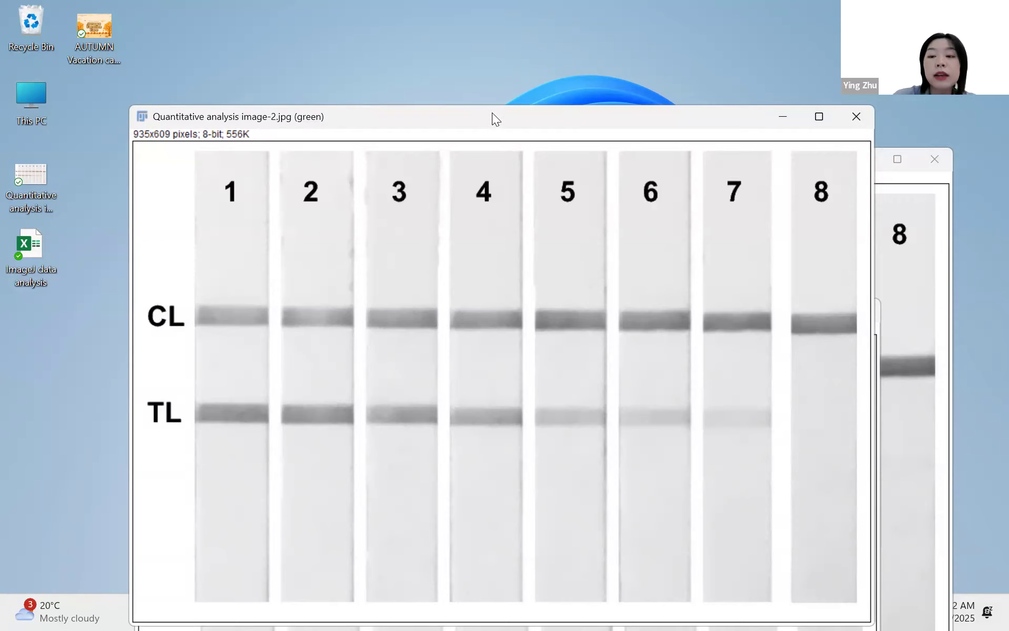
pyautogui.moveTo(492, 114); pyautogui.dragTo(484, 83)
# Minimise the blue and red channel windows, keeping only the green channel image open
pyautogui.click(929, 261)
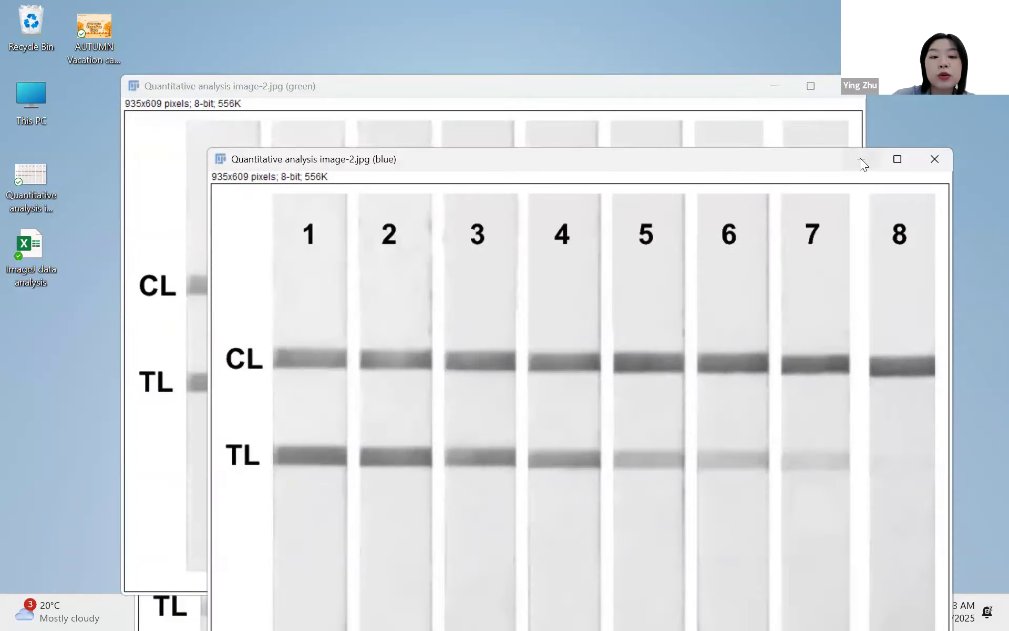
pyautogui.click(930, 158)
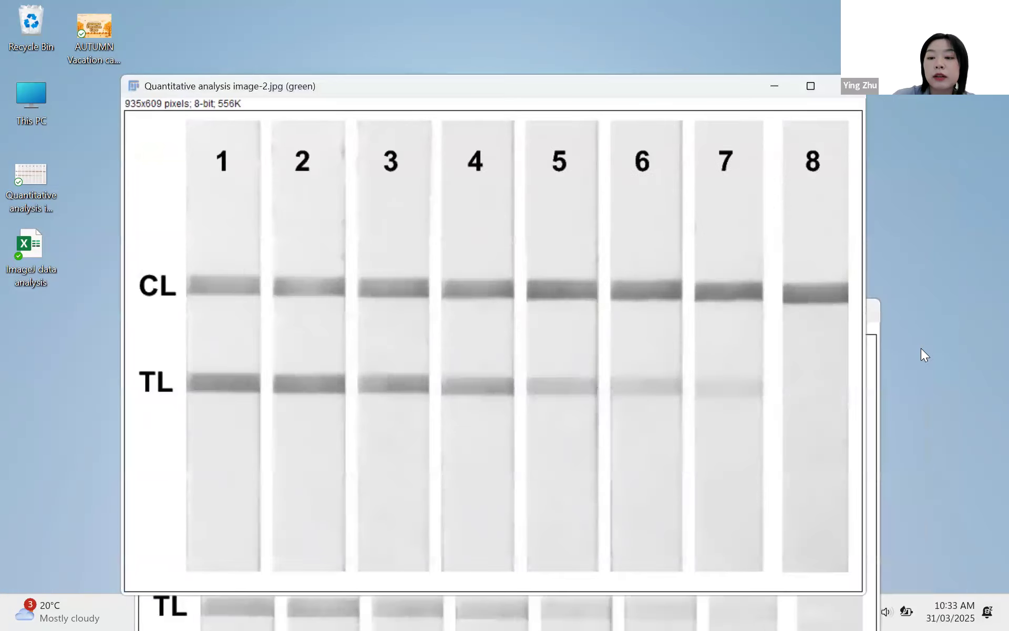
pyautogui.click(877, 371)
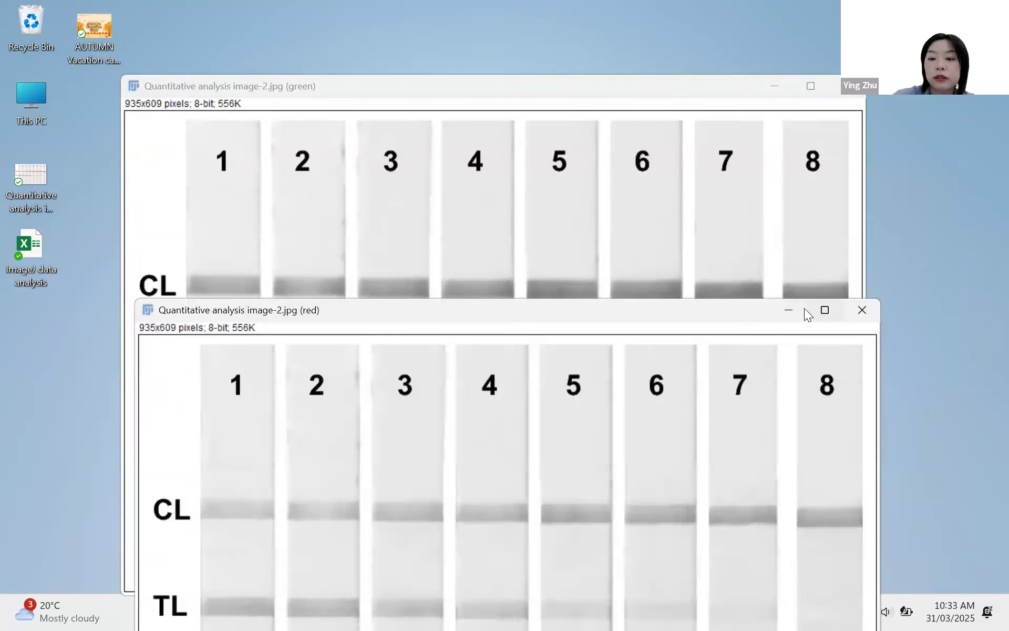
pyautogui.click(790, 310)
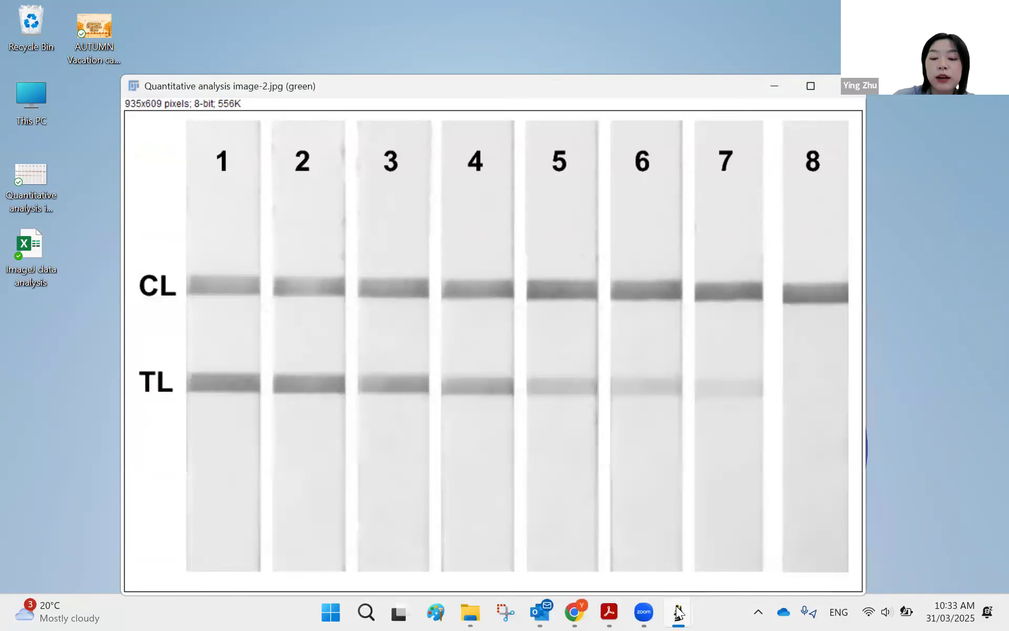
# Draw a vertical straight line selection about 310 pixels long through the CL and TL bands of strip 1 on the green channel
pyautogui.moveTo(678, 611)
pyautogui.click(476, 536)
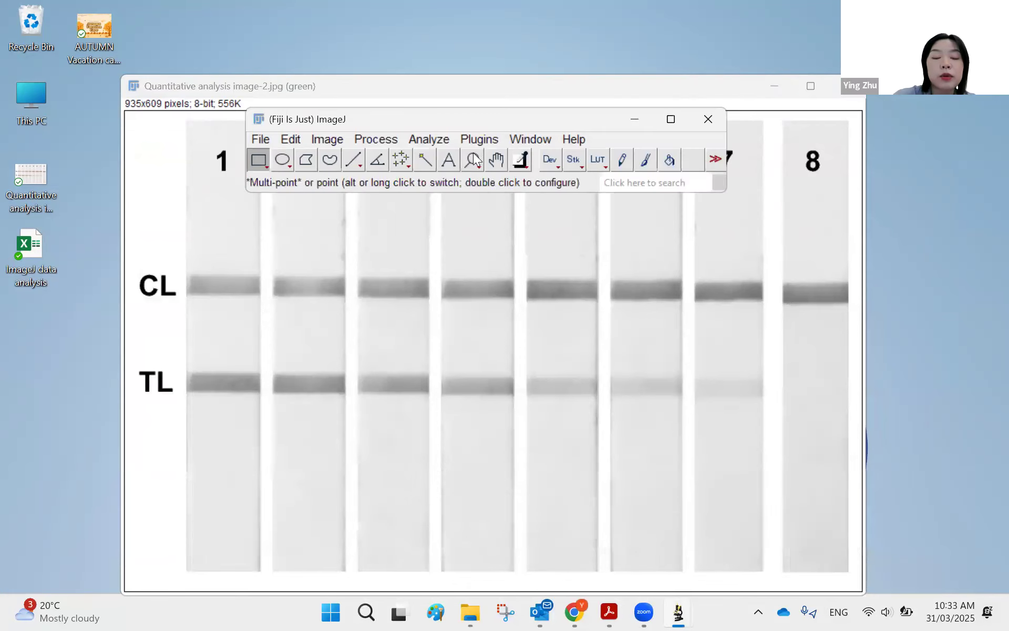
pyautogui.moveTo(421, 115); pyautogui.dragTo(571, 102)
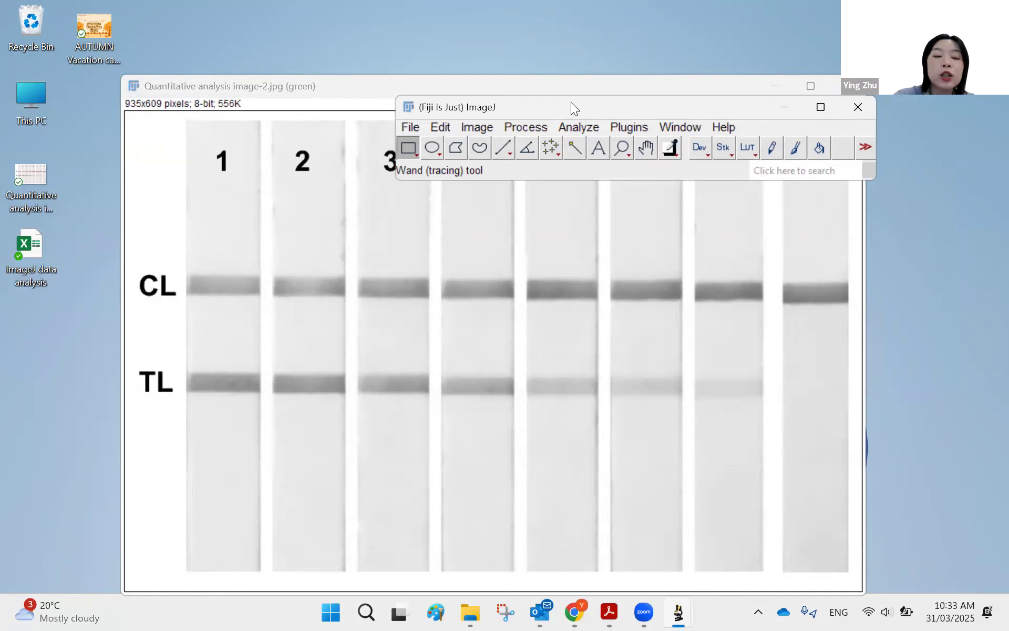
pyautogui.click(504, 150)
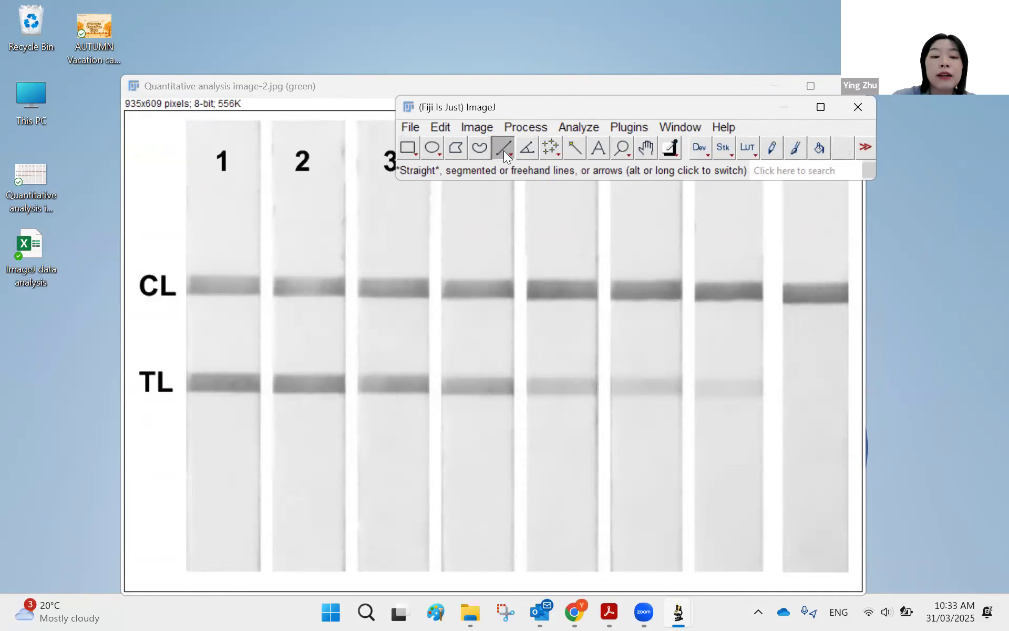
pyautogui.moveTo(228, 220); pyautogui.dragTo(228, 463)
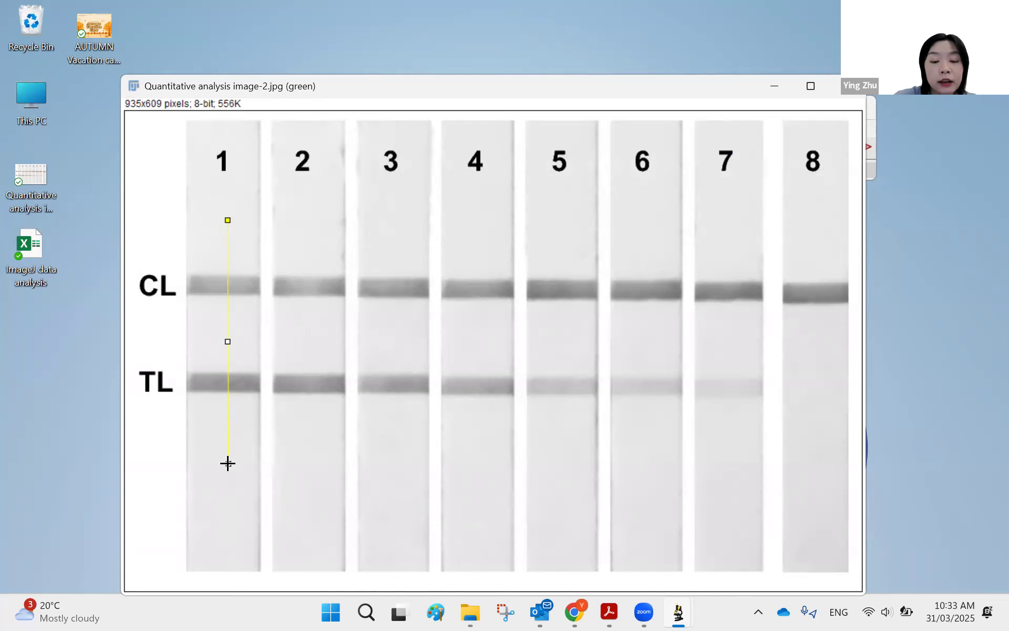
# Plot the gray value profile along the line on strip 1
pyautogui.moveTo(679, 613)
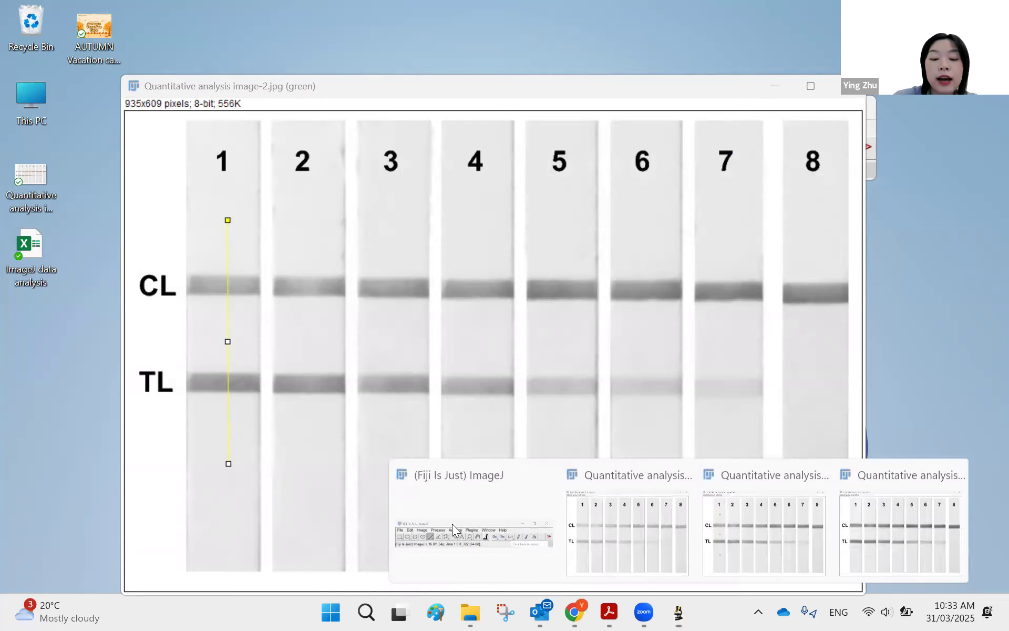
pyautogui.click(447, 526)
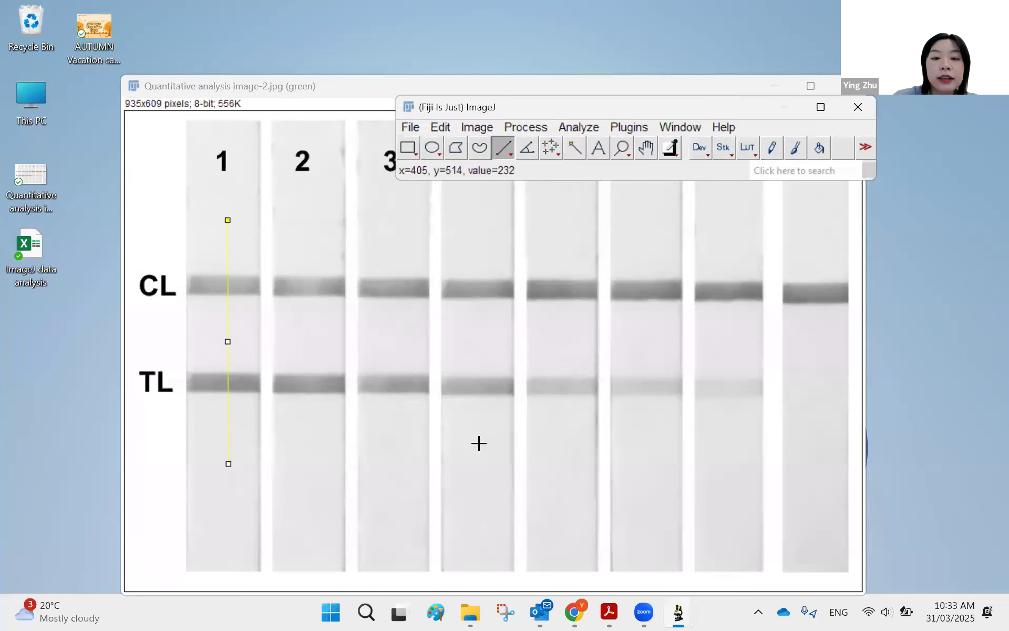
pyautogui.click(585, 129)
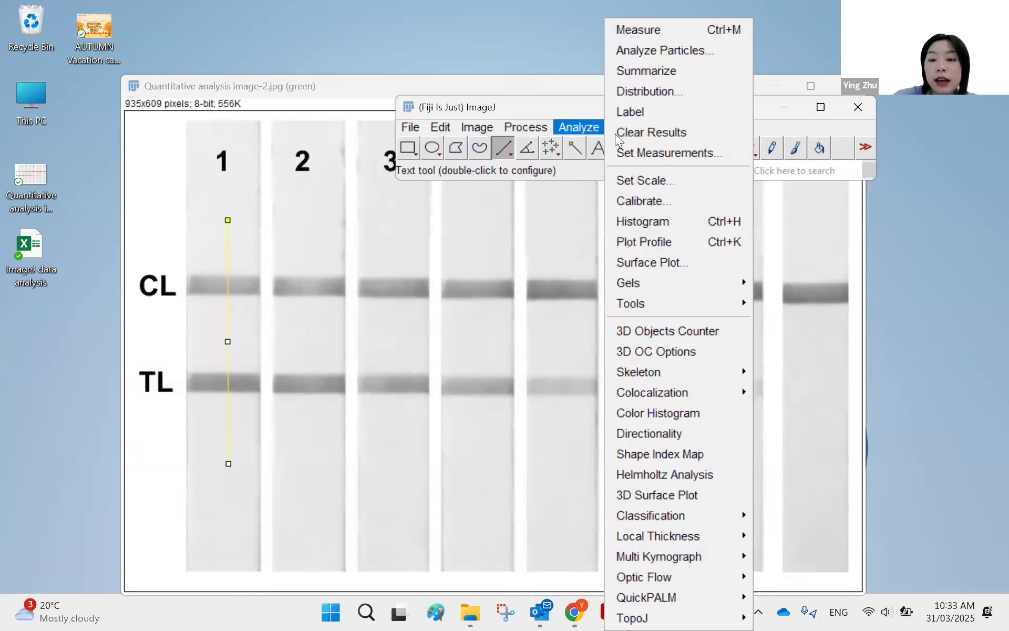
pyautogui.click(672, 248)
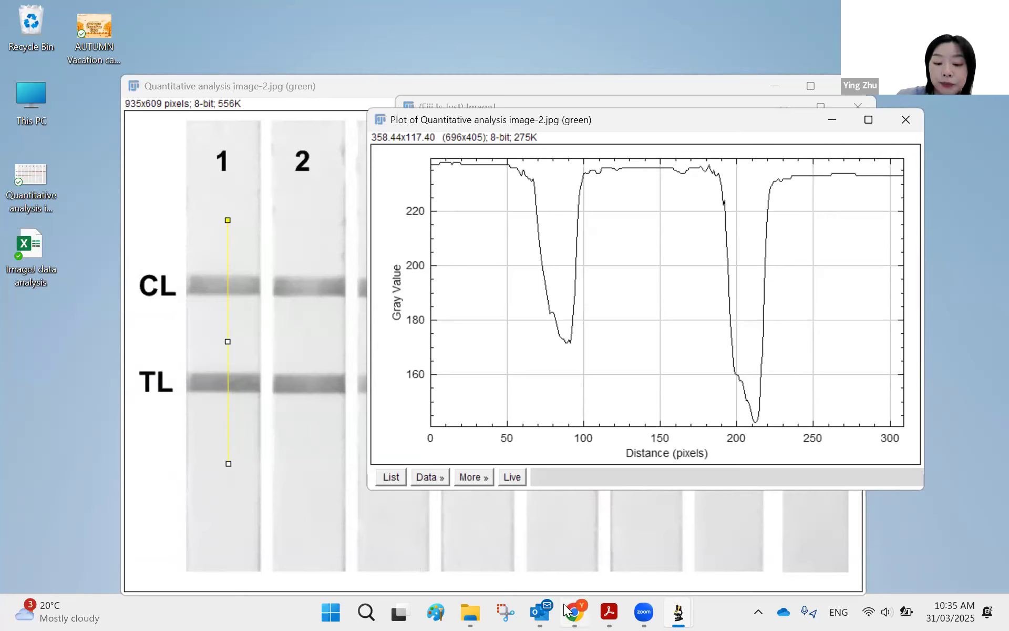
# Check the Canvas table's headings for test line peak value (a) and background signal (b), and return to the profile plot
pyautogui.moveTo(575, 611)
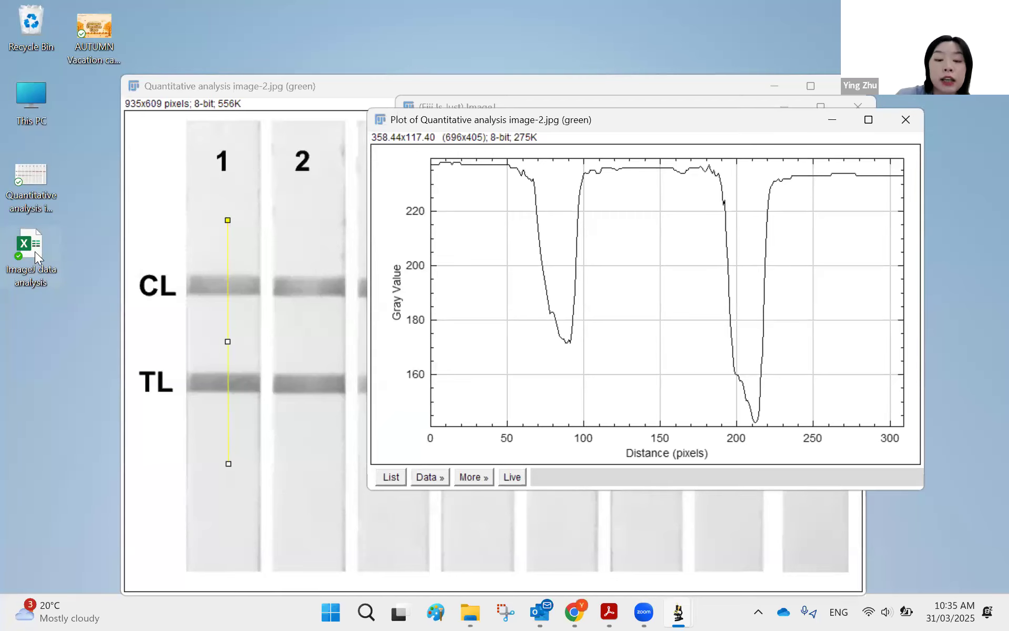
pyautogui.click(574, 611)
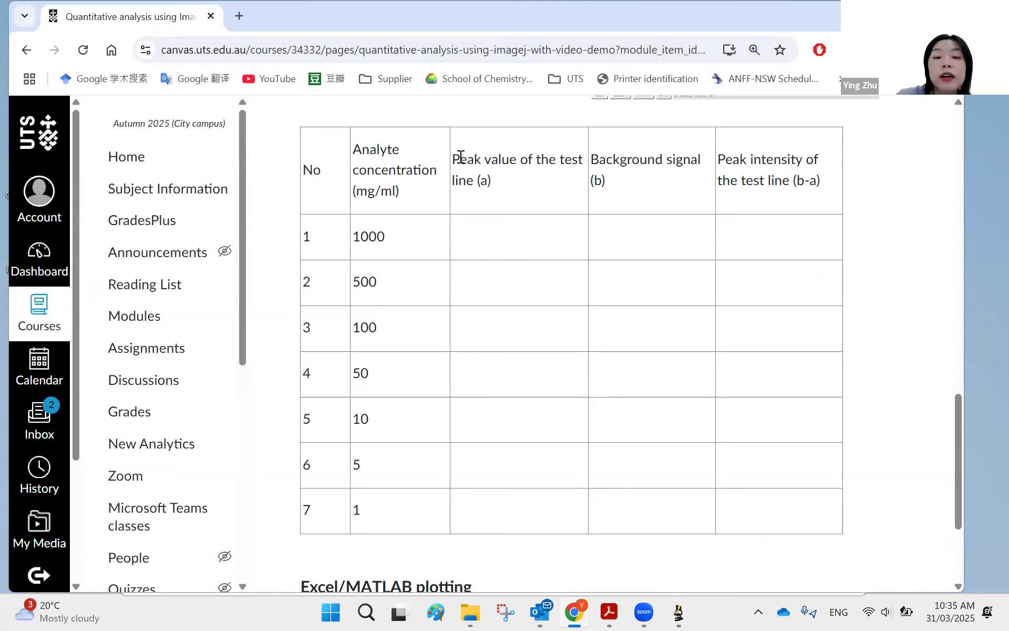
pyautogui.moveTo(461, 157); pyautogui.dragTo(475, 181)
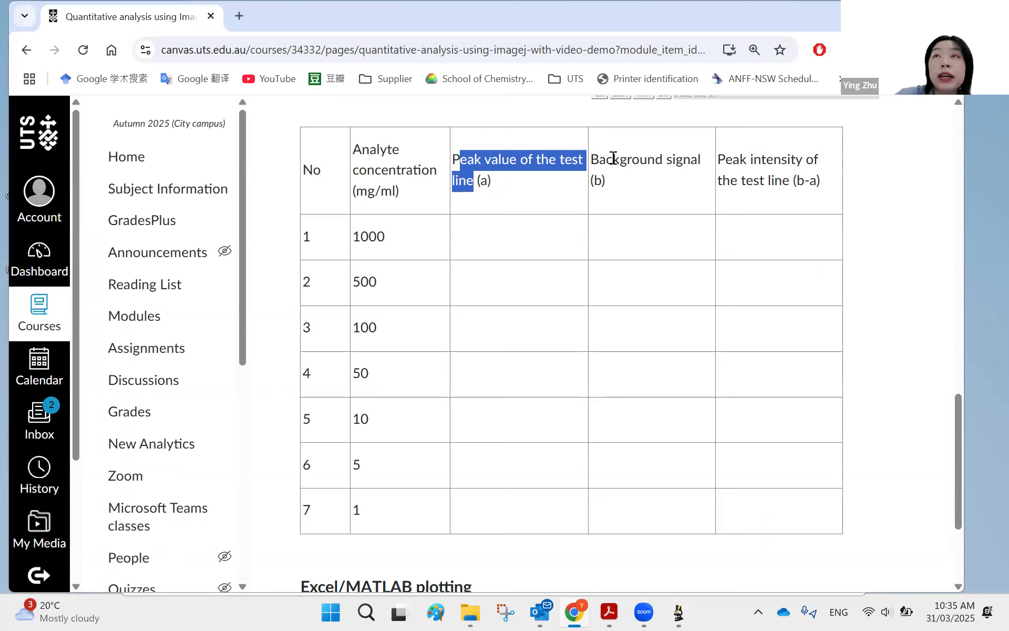
pyautogui.moveTo(591, 158); pyautogui.dragTo(620, 158)
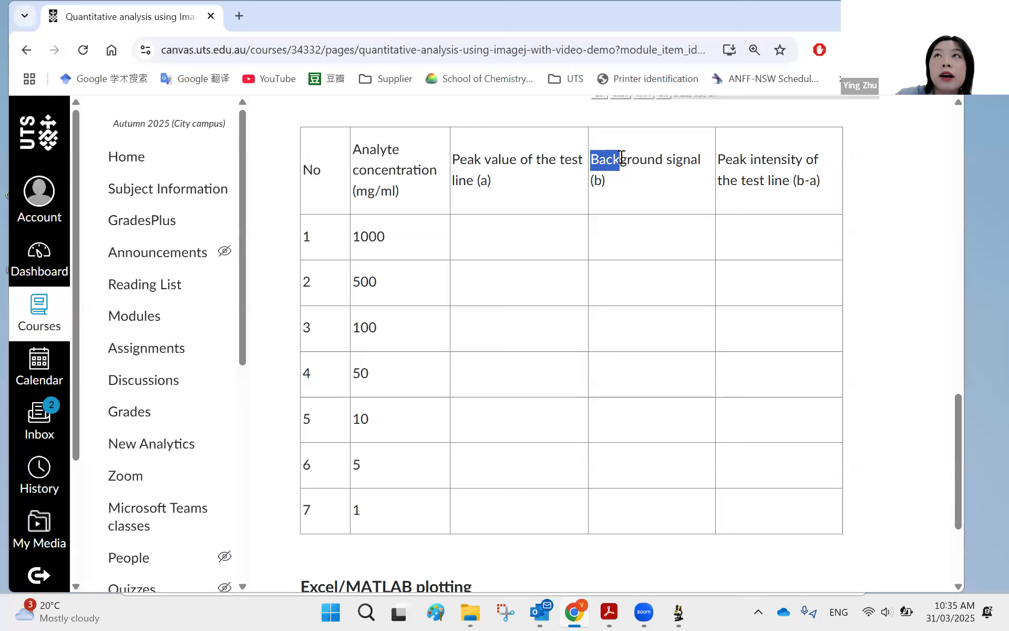
pyautogui.moveTo(621, 157); pyautogui.dragTo(666, 152)
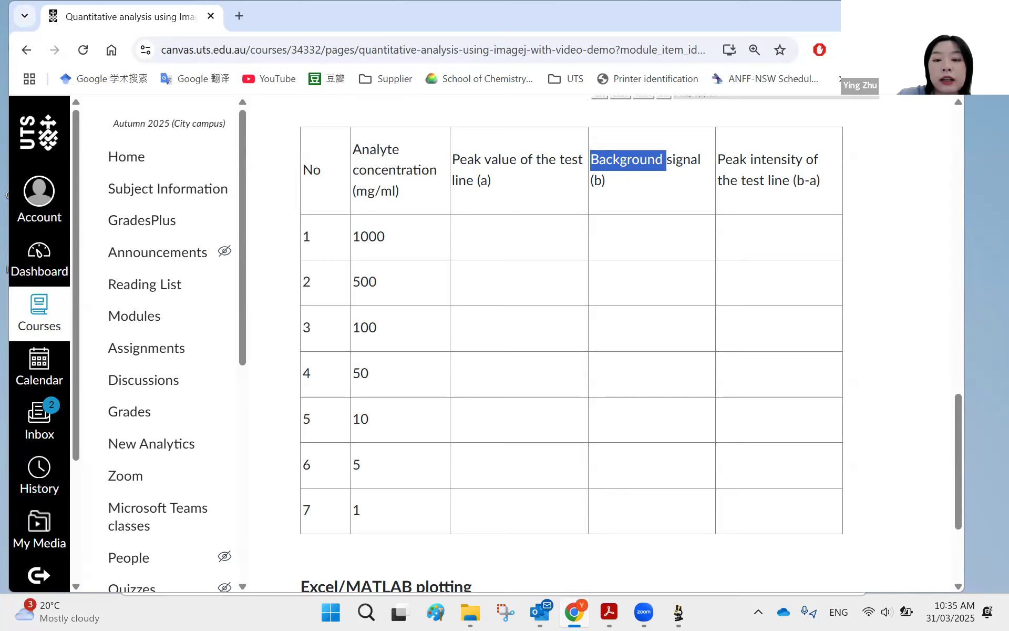
pyautogui.hotkey('alt', 'Tab')
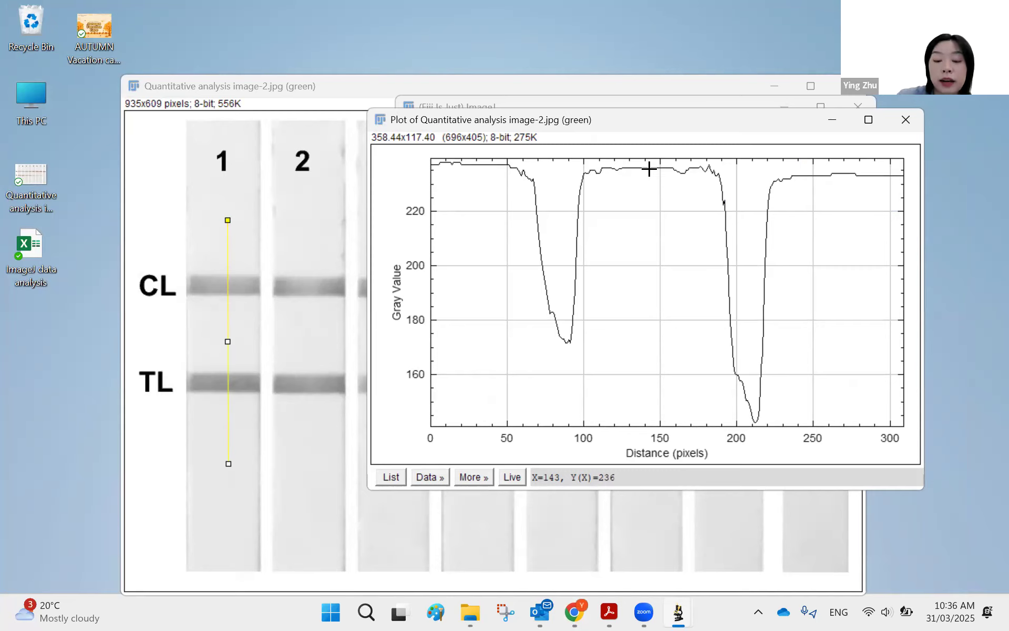
# Check the background signal (b) and test line peak intensity (b-a) headings in the Canvas course page's table
pyautogui.click(575, 611)
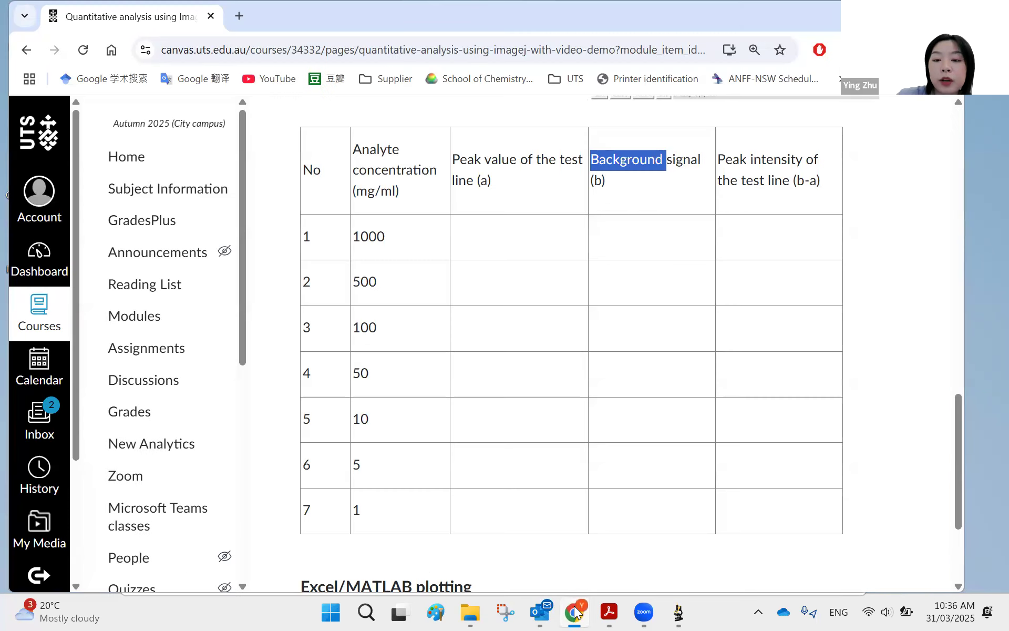
pyautogui.tripleClick(606, 186)
pyautogui.click(631, 219)
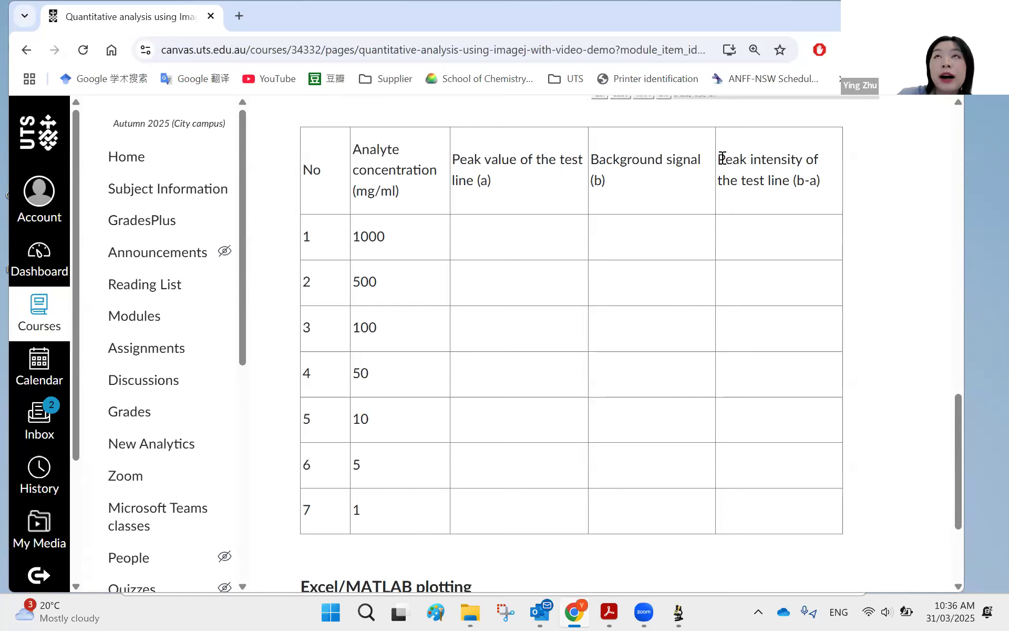
pyautogui.moveTo(723, 158); pyautogui.dragTo(809, 162)
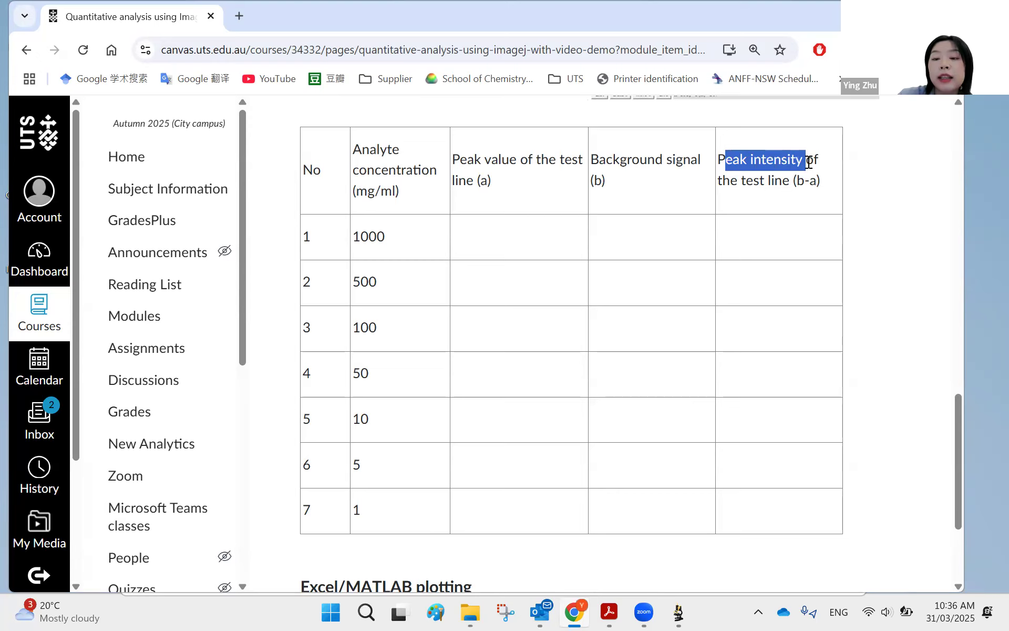
pyautogui.click(528, 164)
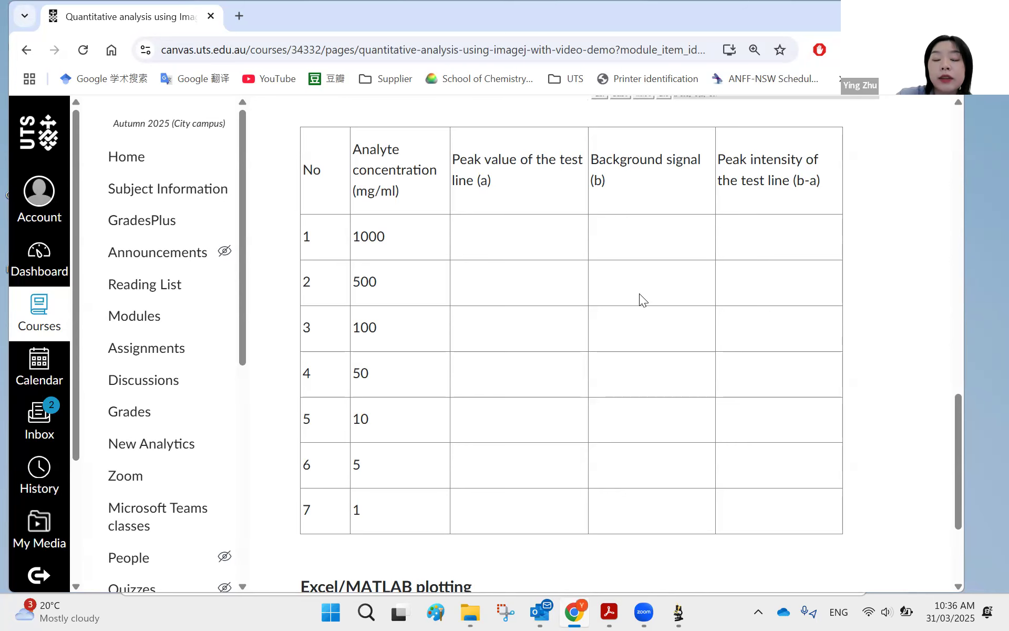
pyautogui.scroll(15, 639, 294)
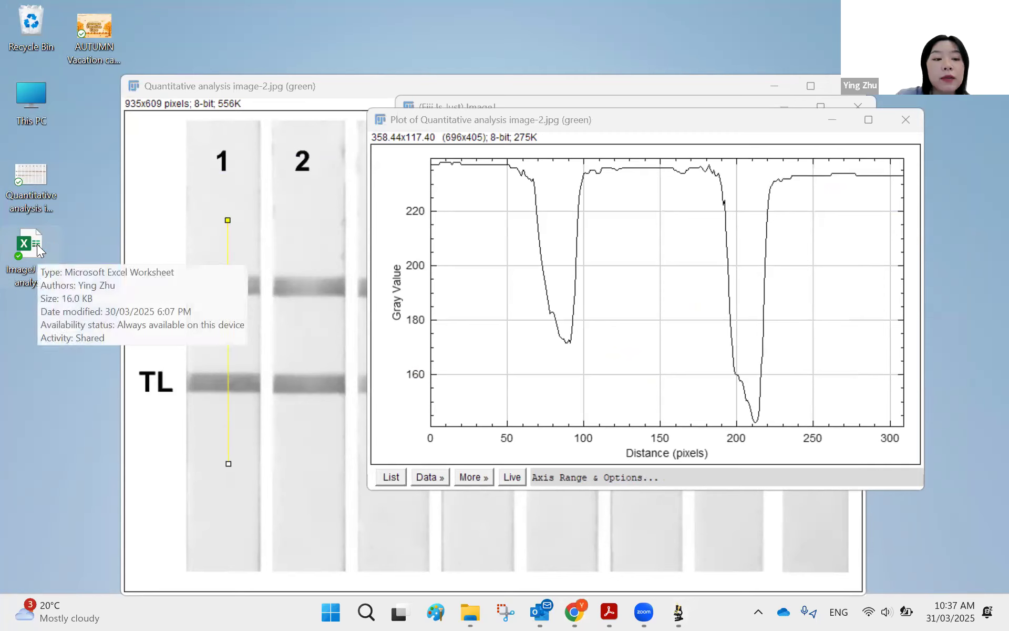
# Open the ImageJ data analysis workbook in Excel and examine its peak value, background and peak intensity columns, the D2 formula and the existing chart
pyautogui.doubleClick(30, 245)
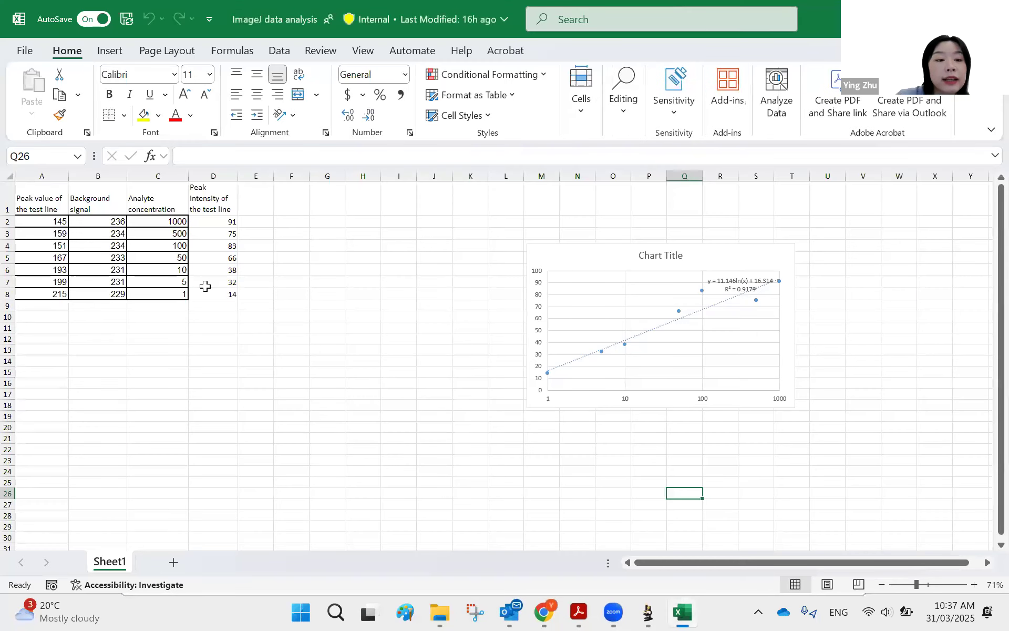
pyautogui.moveTo(51, 204); pyautogui.dragTo(54, 295)
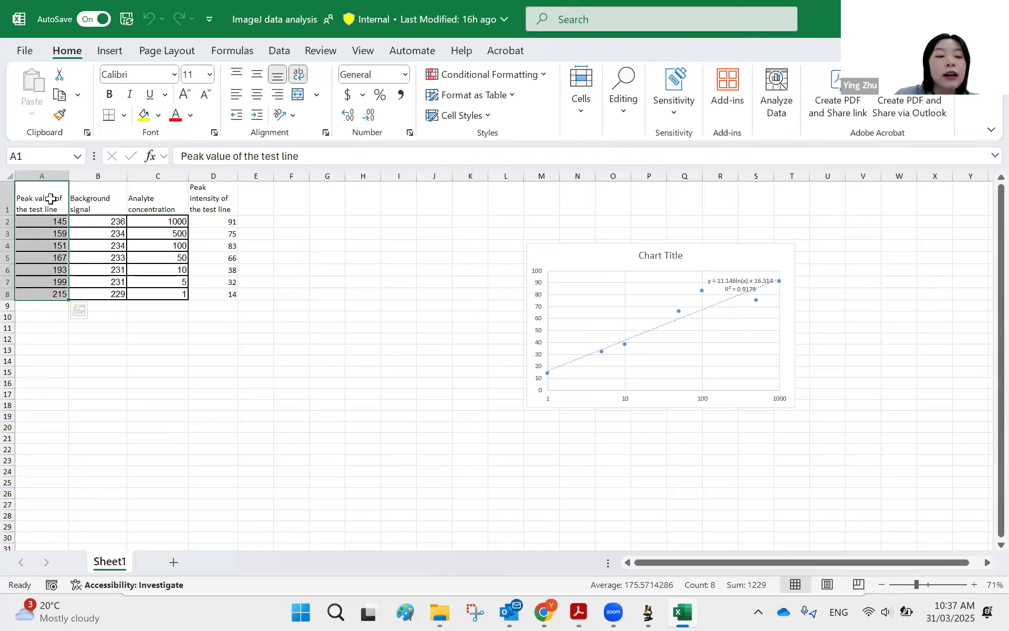
pyautogui.click(90, 201)
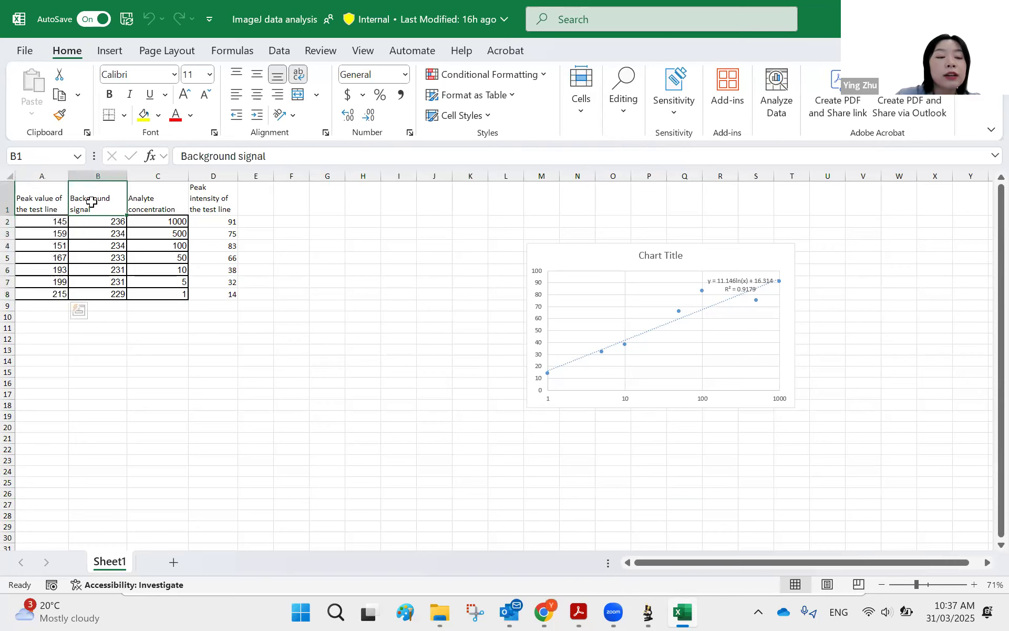
pyautogui.moveTo(98, 227); pyautogui.dragTo(99, 291)
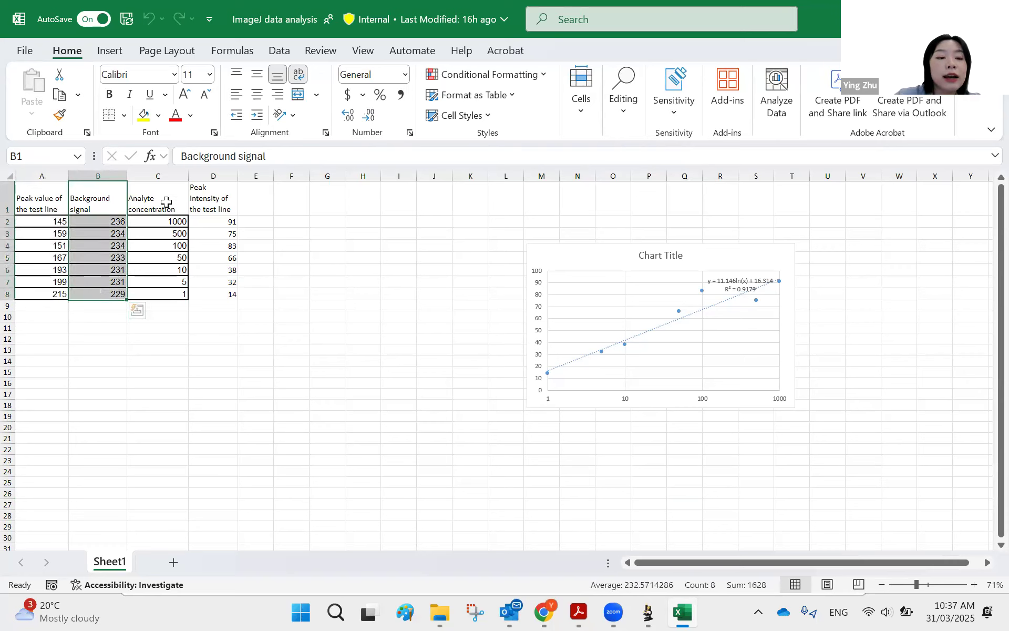
pyautogui.click(225, 194)
pyautogui.moveTo(226, 194); pyautogui.dragTo(225, 295)
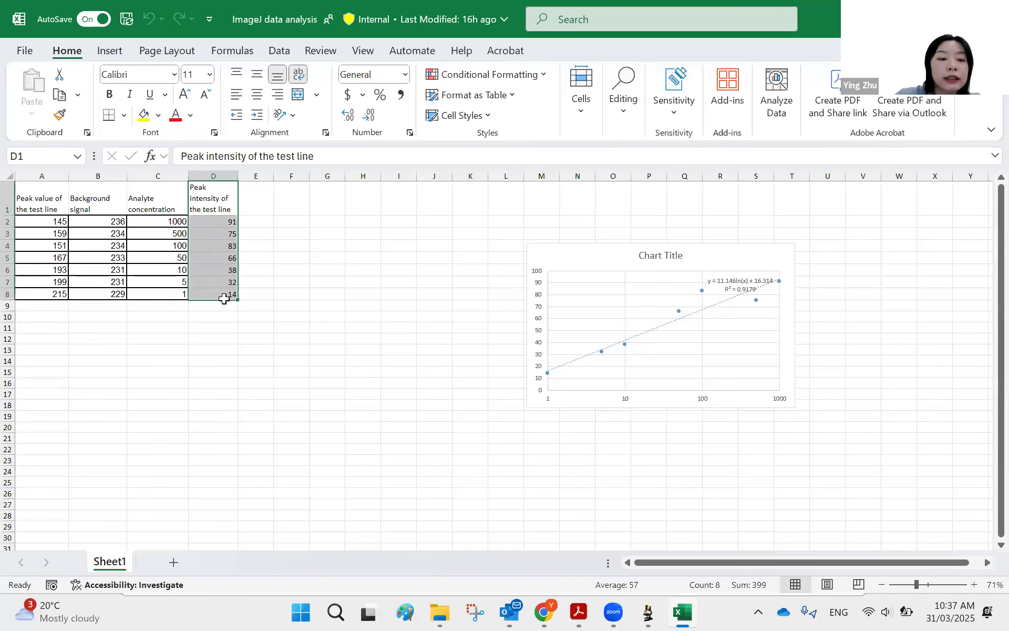
pyautogui.click(217, 223)
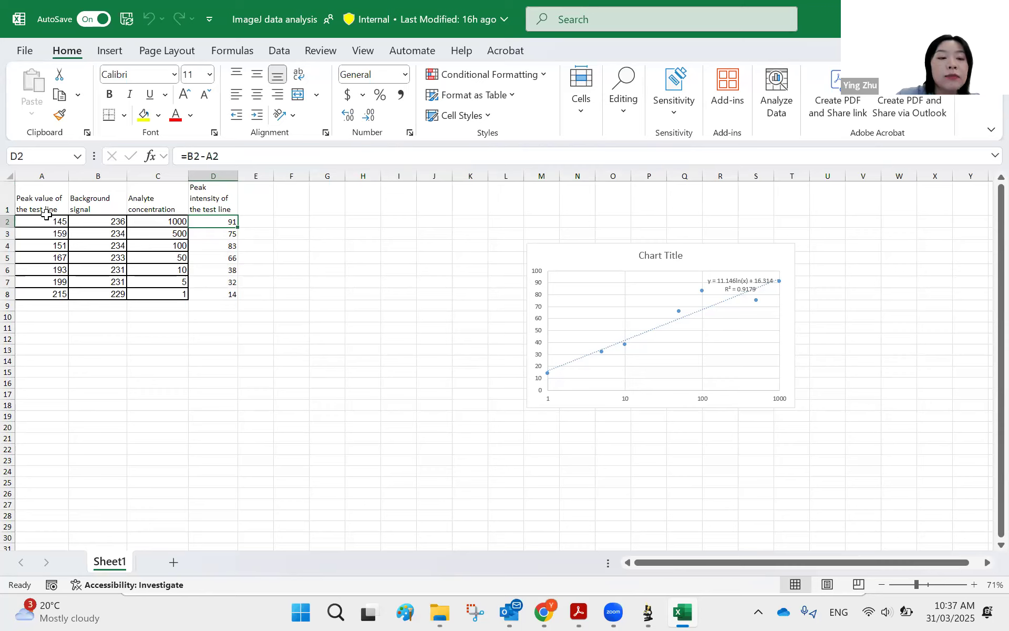
pyautogui.click(219, 351)
pyautogui.click(628, 344)
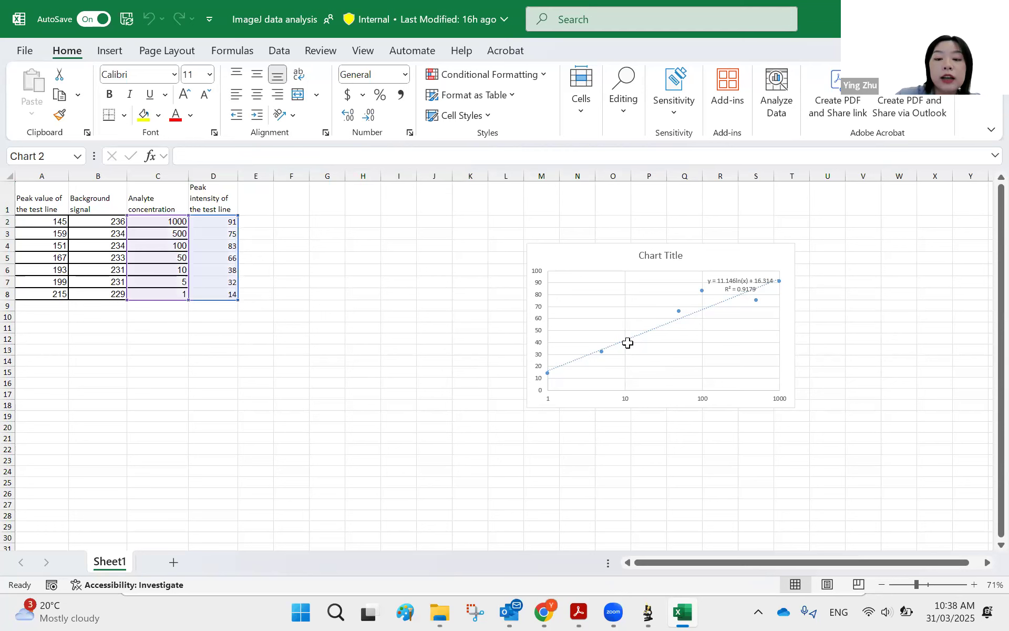
pyautogui.moveTo(151, 203); pyautogui.dragTo(232, 299)
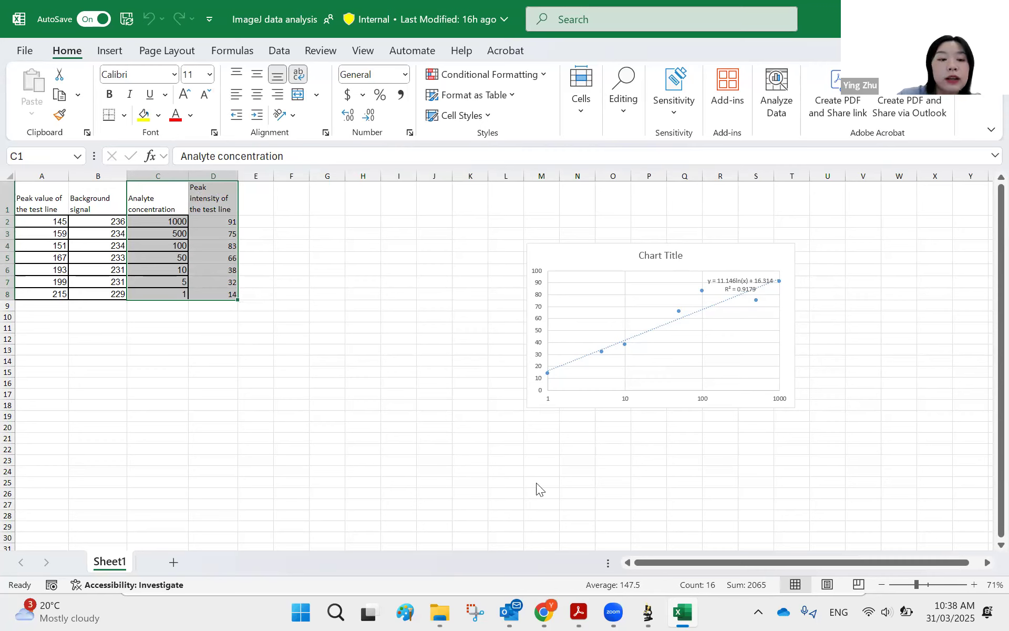
pyautogui.click(166, 205)
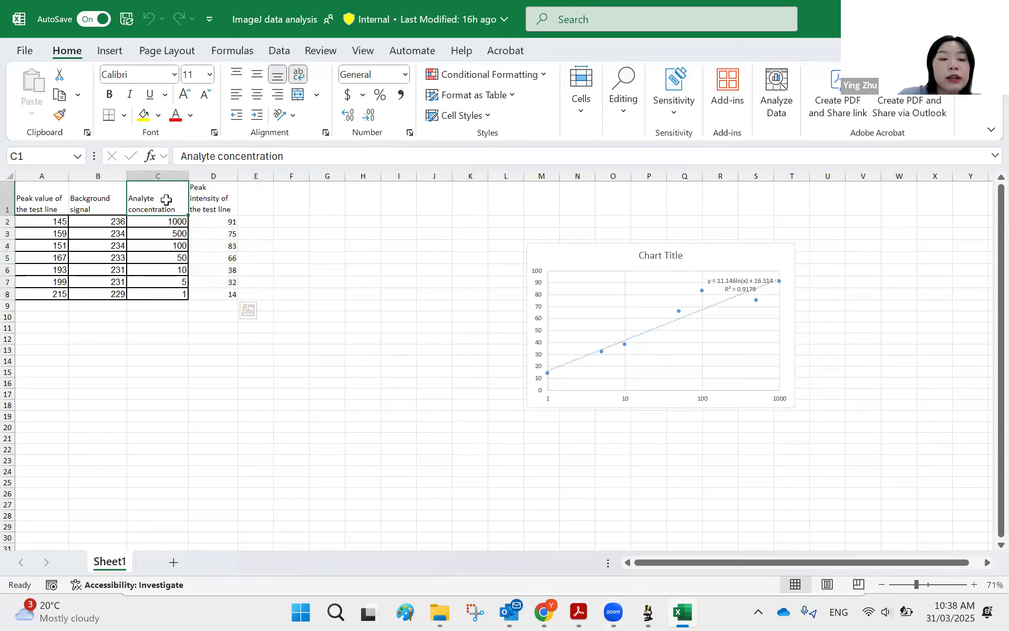
pyautogui.click(170, 224)
pyautogui.moveTo(184, 227); pyautogui.dragTo(202, 234)
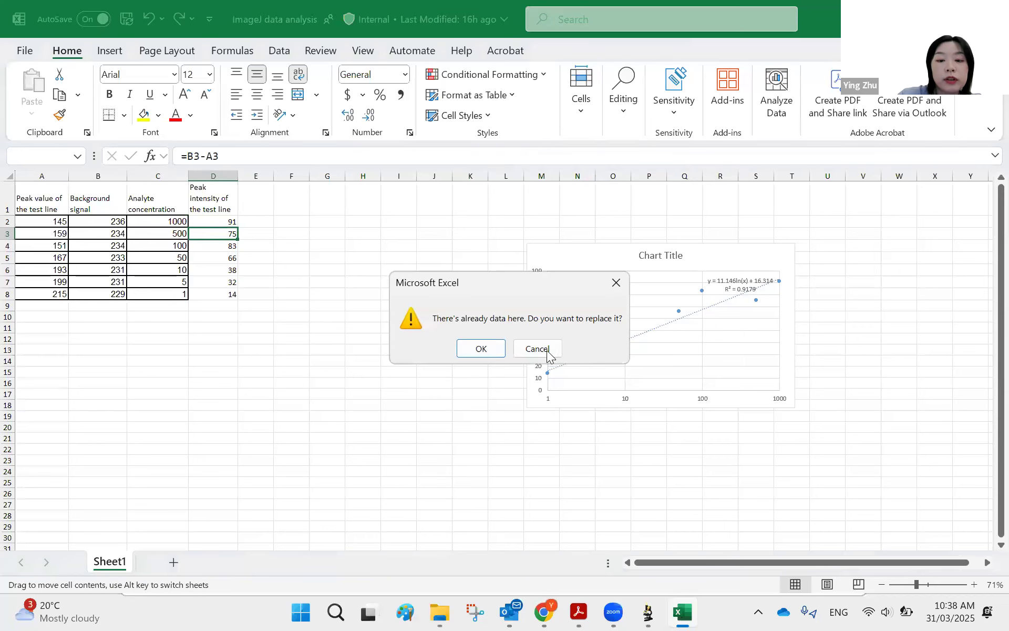
pyautogui.press('Escape')
# Insert a Scatter chart of analyte concentration against test line peak intensity from cells C2:D8
pyautogui.moveTo(180, 221); pyautogui.dragTo(226, 295)
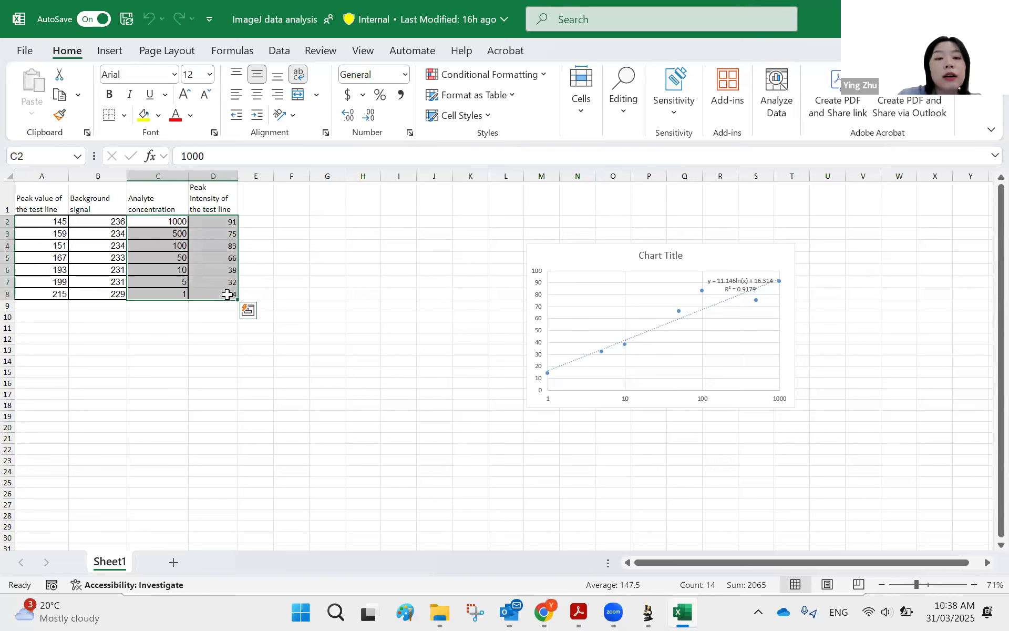
pyautogui.click(111, 51)
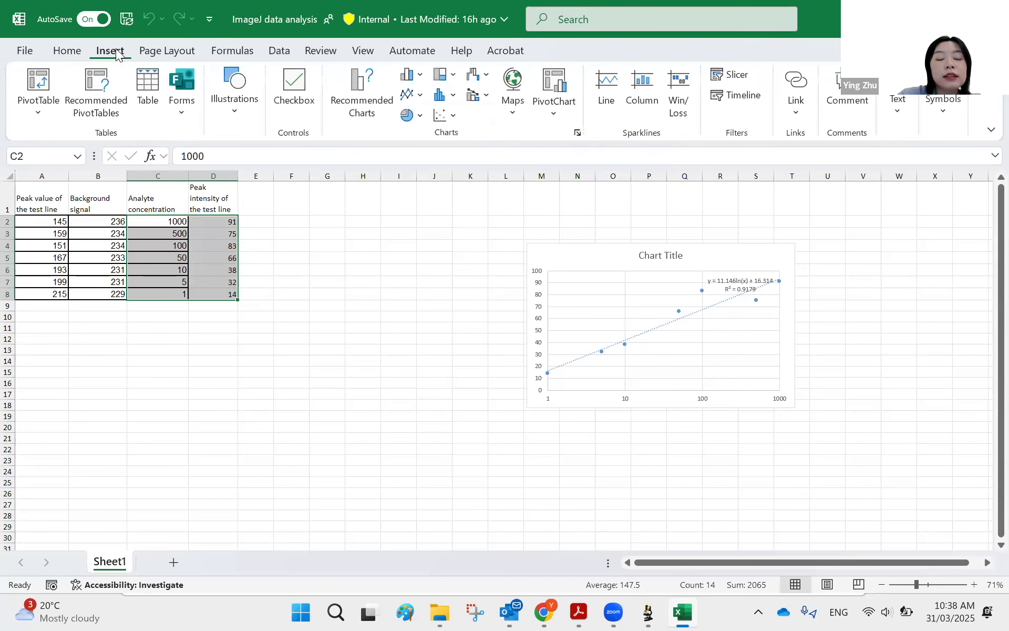
pyautogui.click(449, 118)
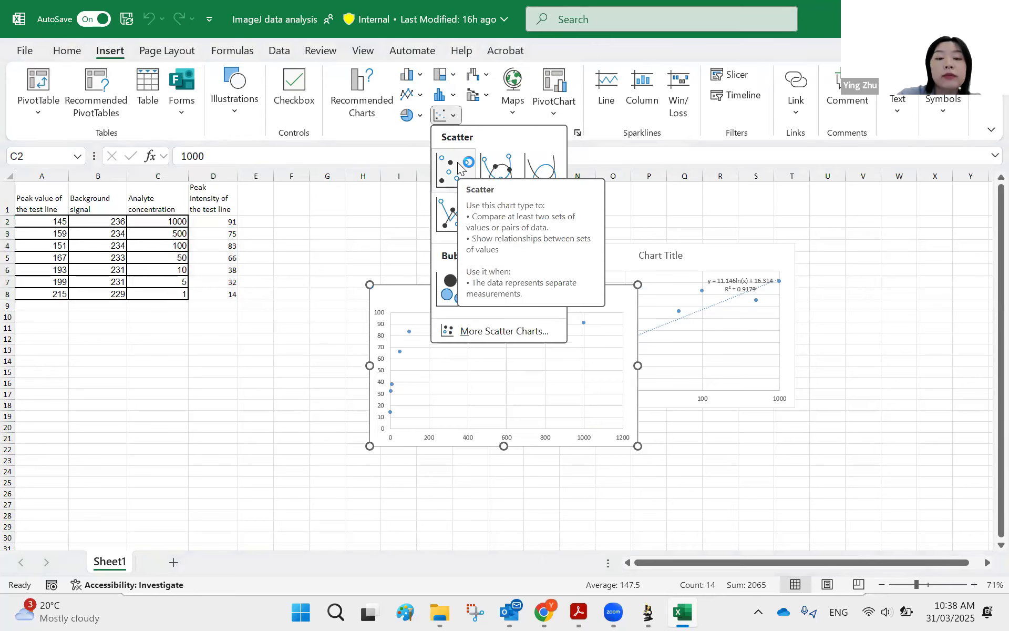
pyautogui.click(458, 162)
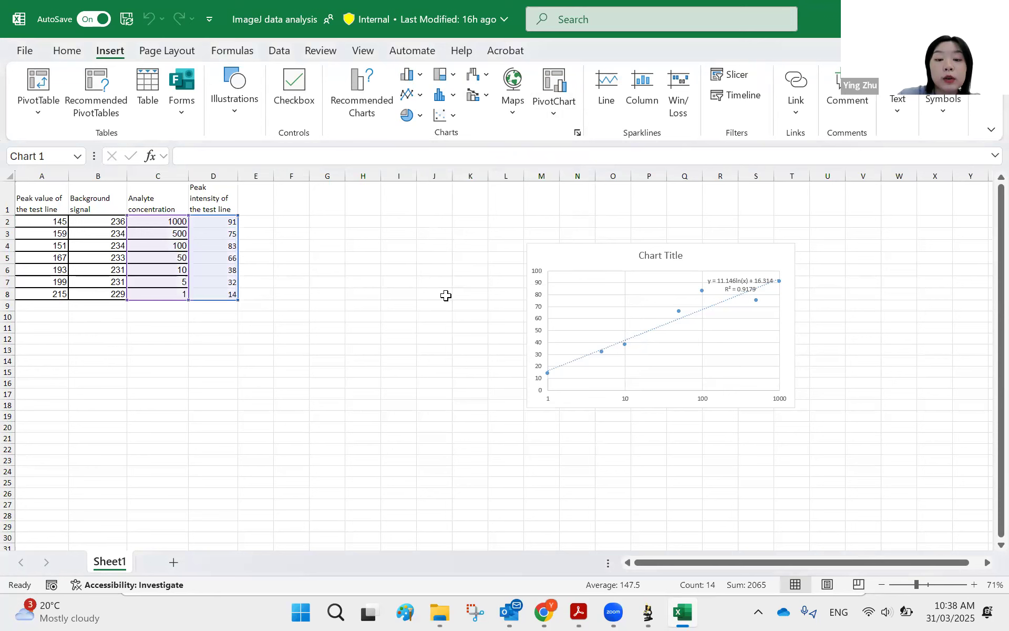
# Place the new scatter chart beside the data table and move the existing chart clear of it
pyautogui.moveTo(367, 251); pyautogui.dragTo(319, 252)
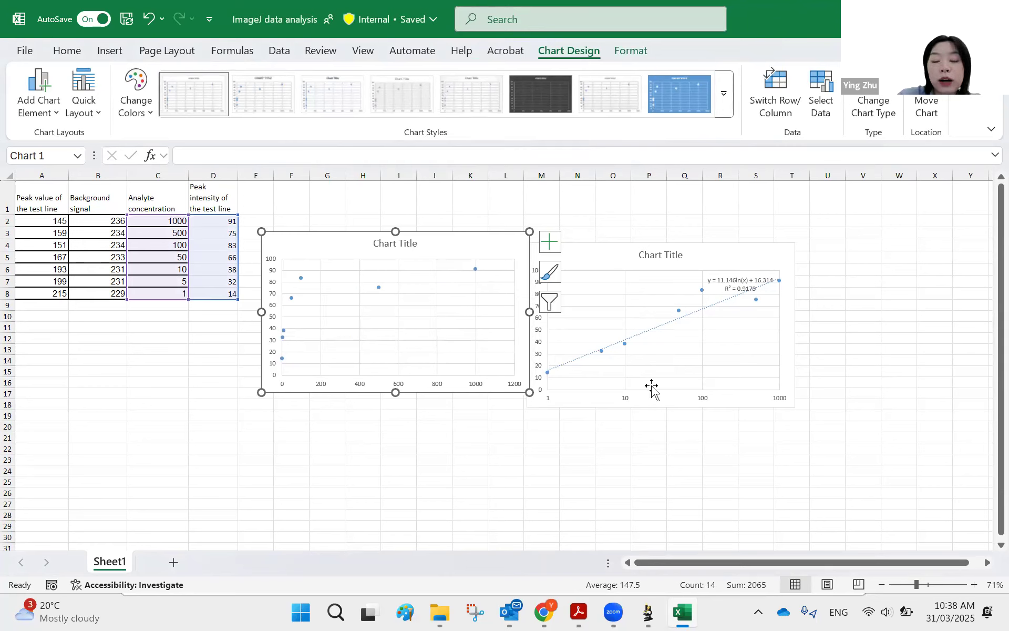
pyautogui.click(590, 400)
pyautogui.moveTo(590, 400); pyautogui.dragTo(650, 395)
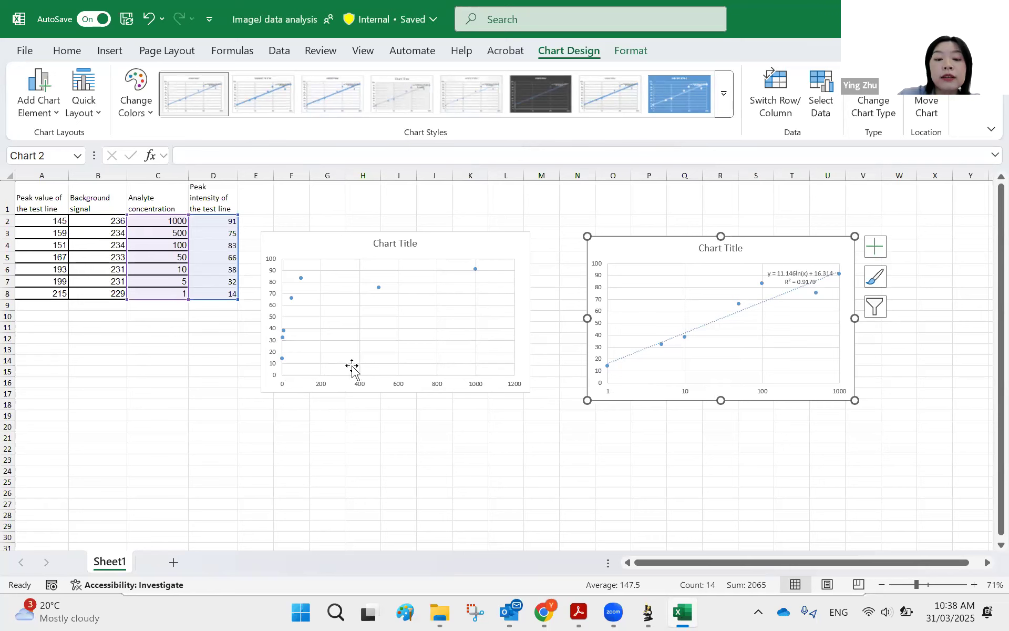
# Compare the two charts' horizontal axes and set the new chart's horizontal axis to a logarithmic scale with base 10
pyautogui.click(341, 246)
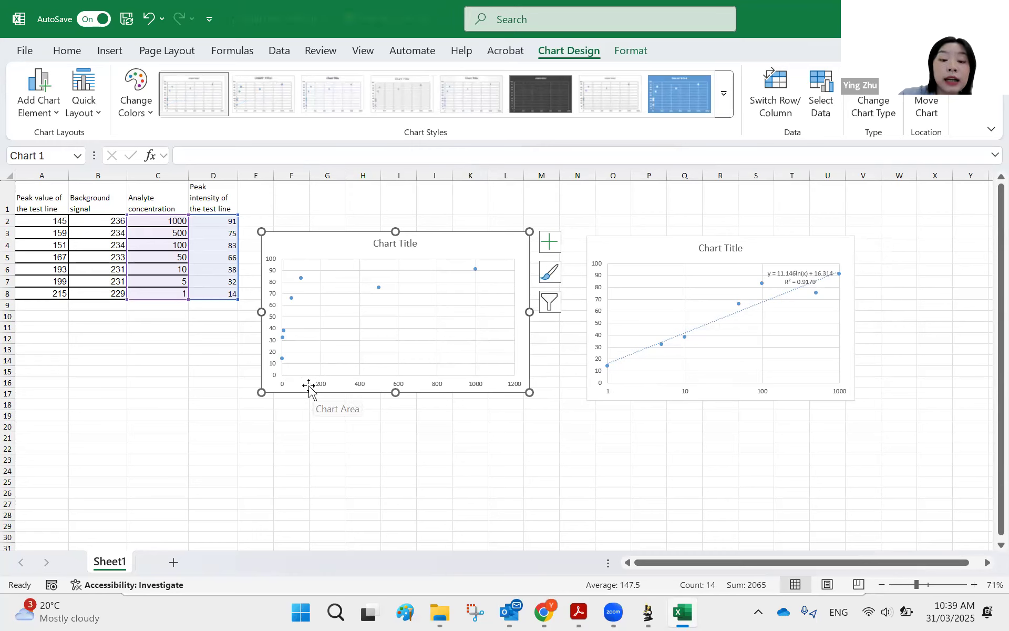
pyautogui.click(597, 394)
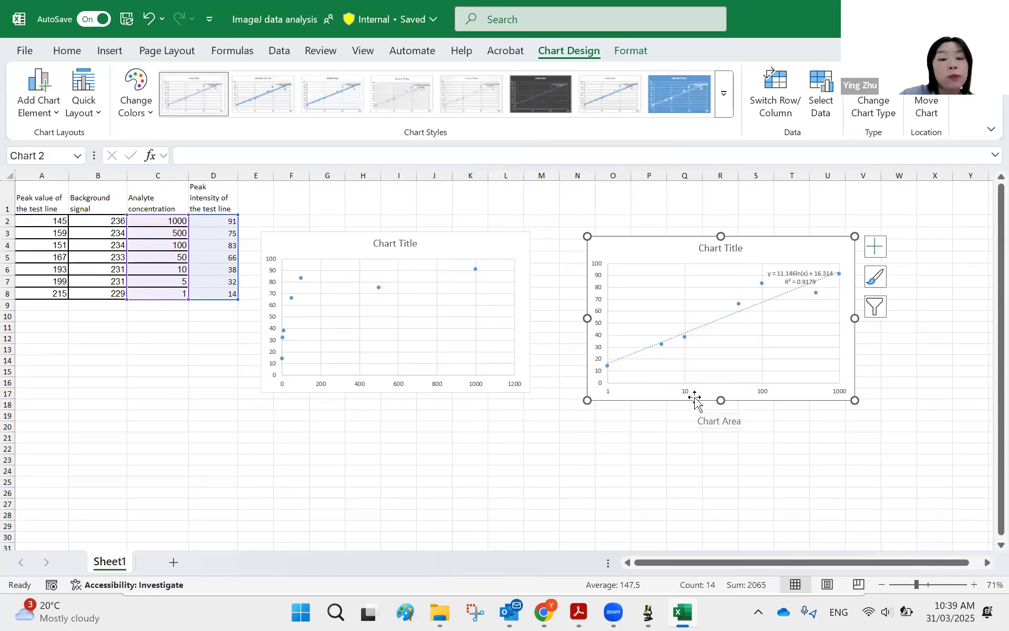
pyautogui.click(373, 390)
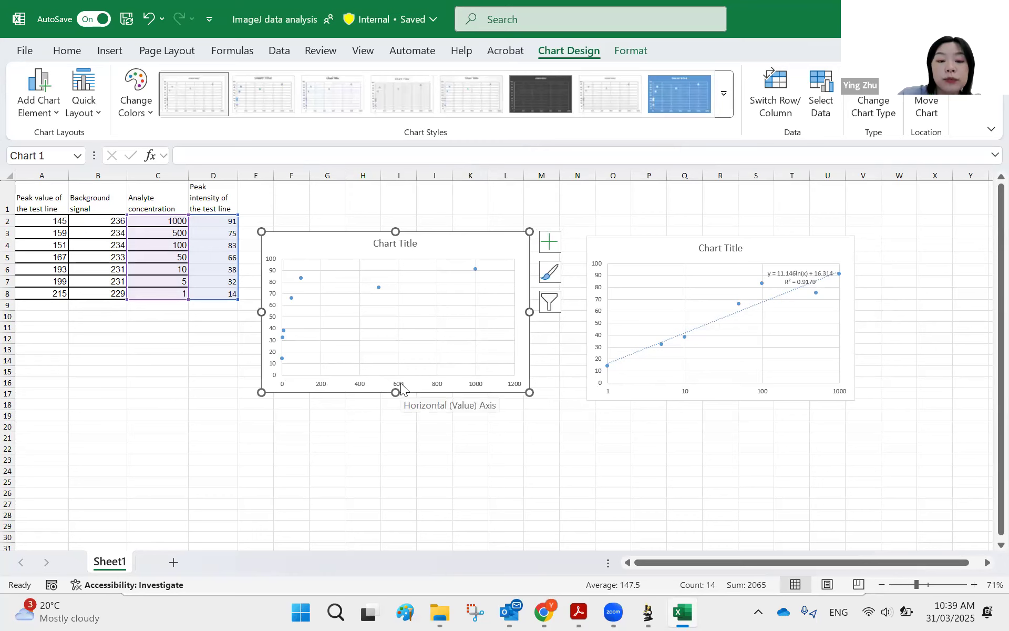
pyautogui.click(401, 386)
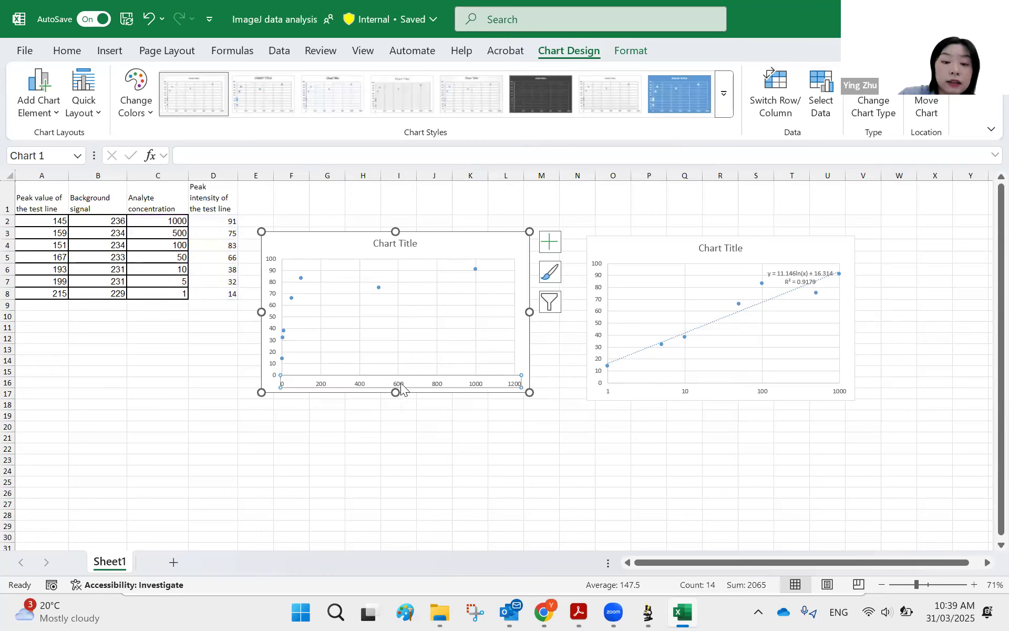
pyautogui.doubleClick(401, 388)
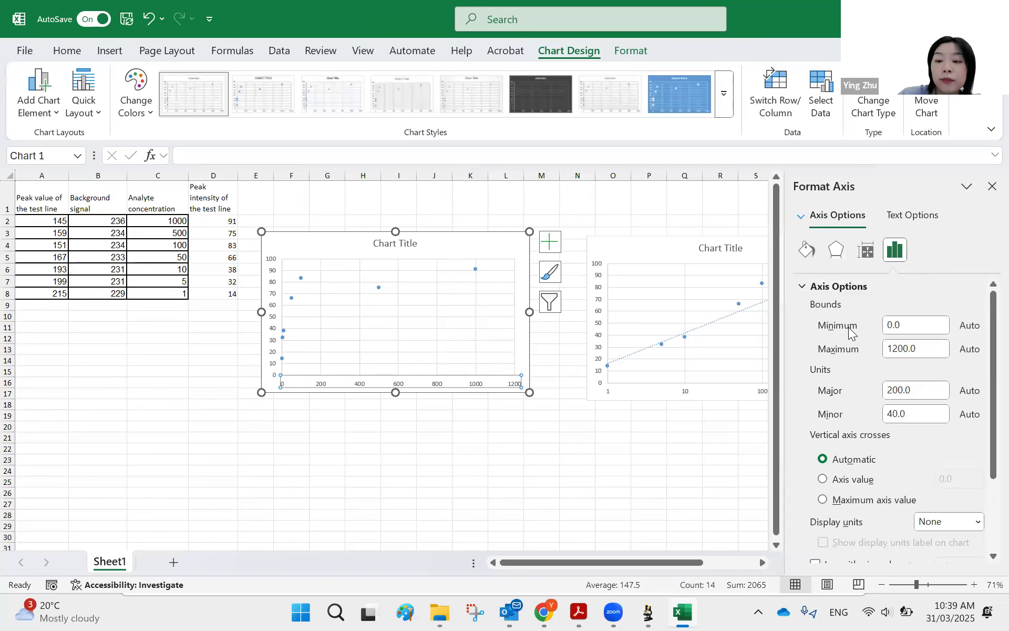
pyautogui.scroll(-3, 850, 331)
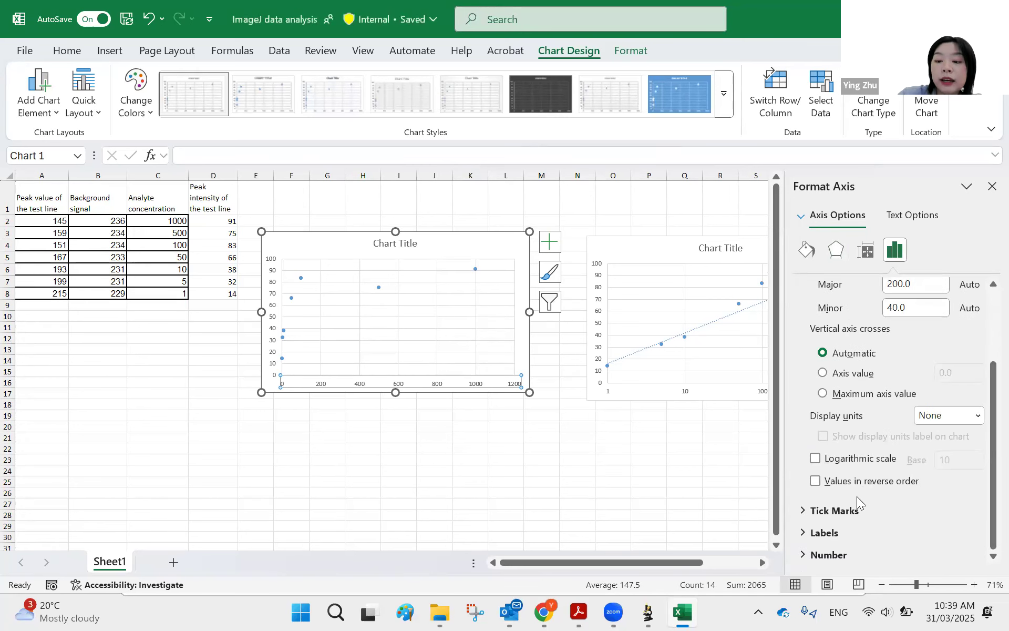
pyautogui.click(815, 459)
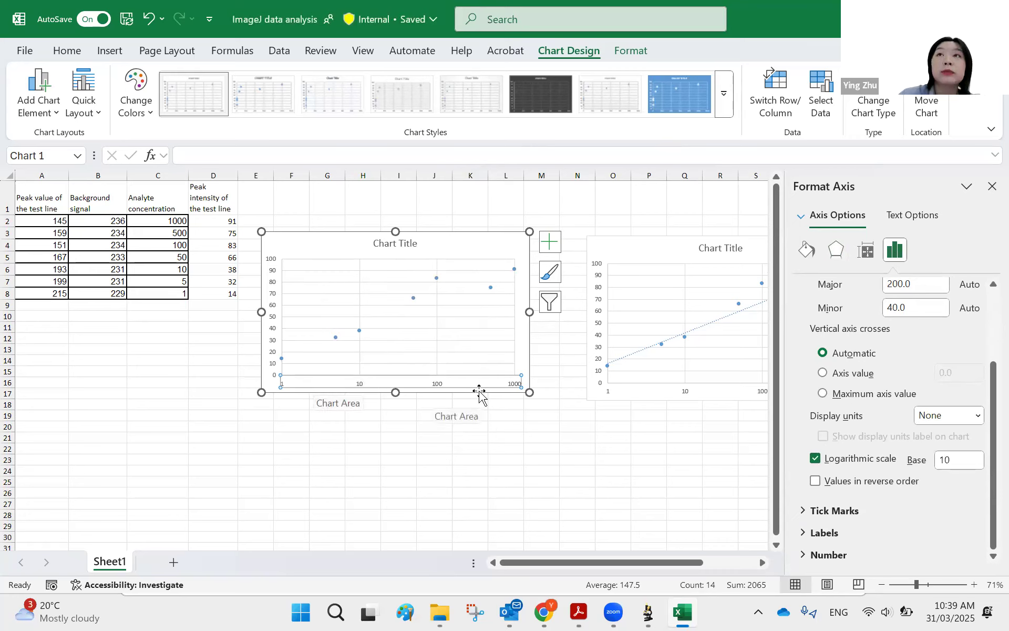
# Add a trendline to the new chart's data series and set its type to Logarithmic
pyautogui.click(414, 296)
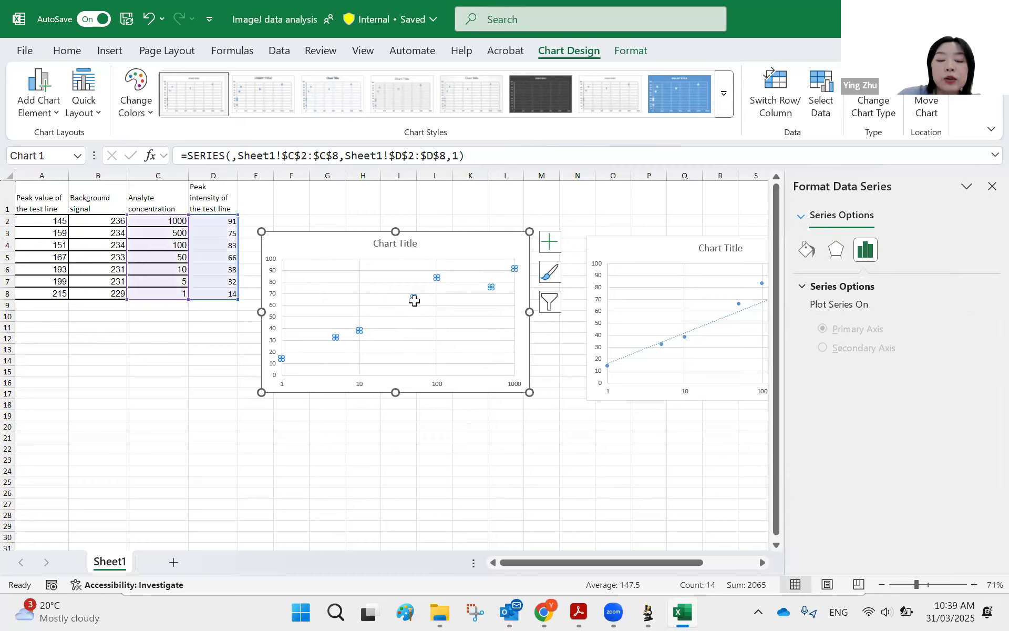
pyautogui.moveTo(414, 300)
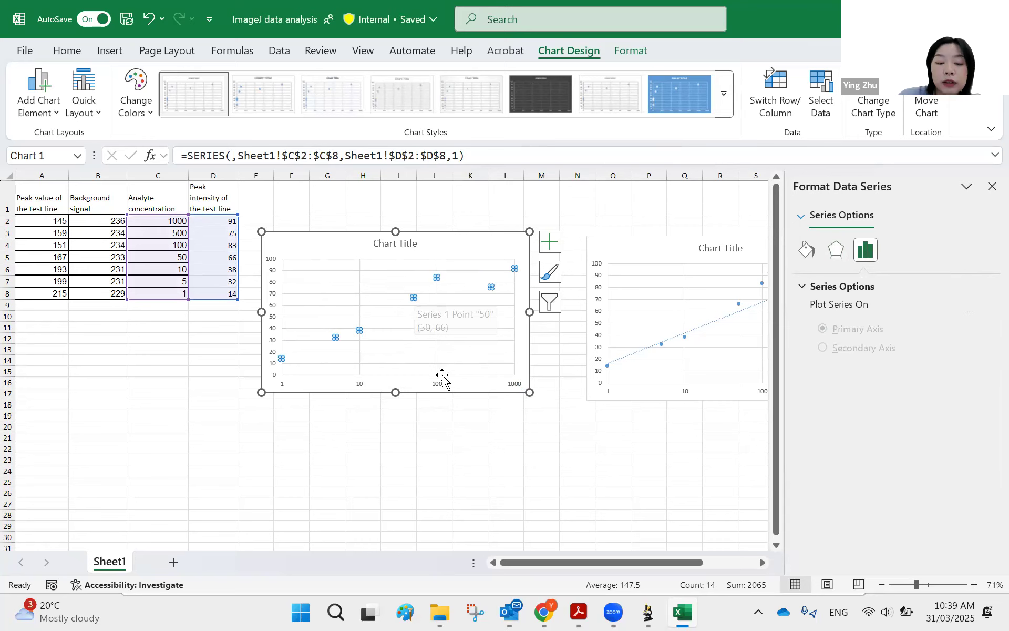
pyautogui.rightClick(413, 298)
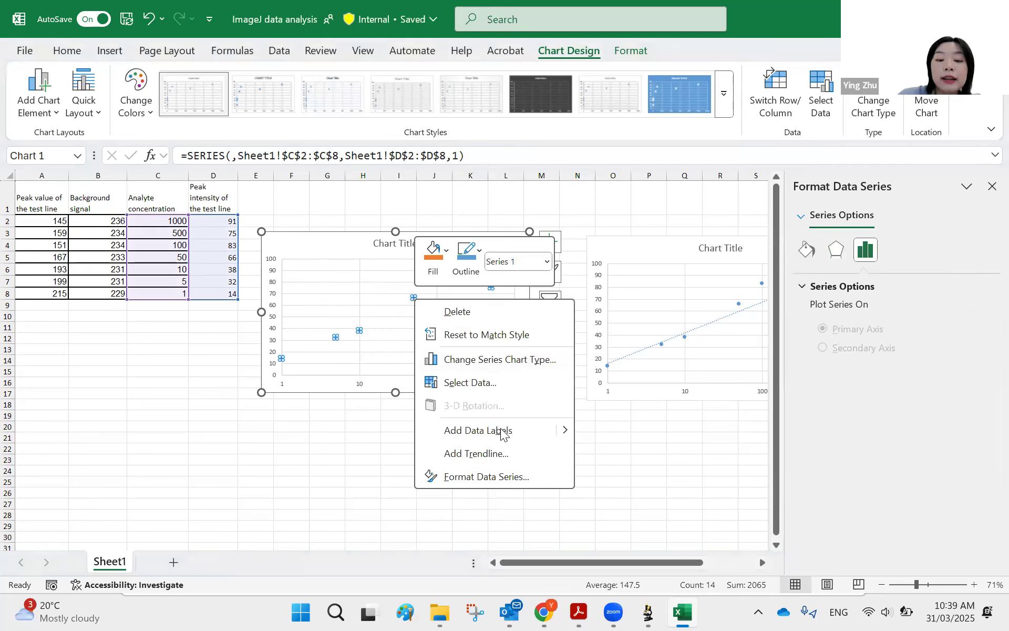
pyautogui.click(486, 452)
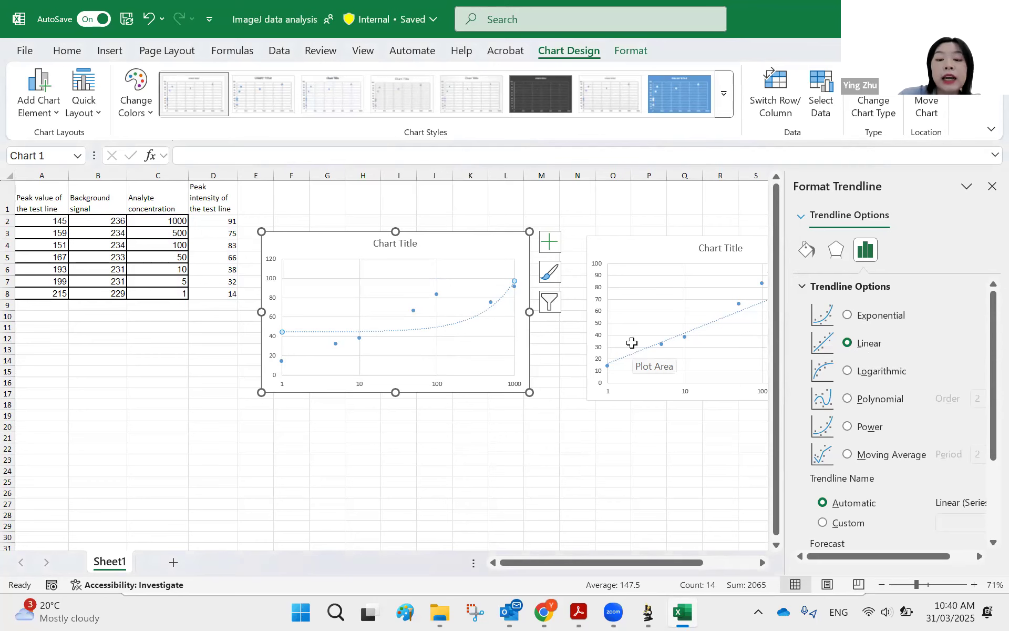
pyautogui.hscroll(3, 515, 421)
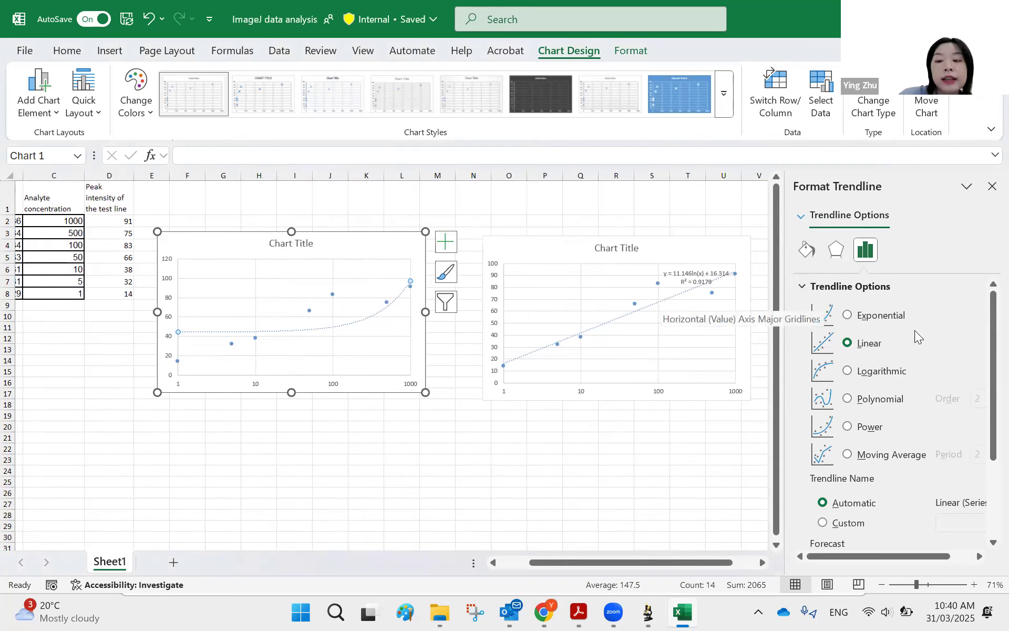
pyautogui.click(847, 371)
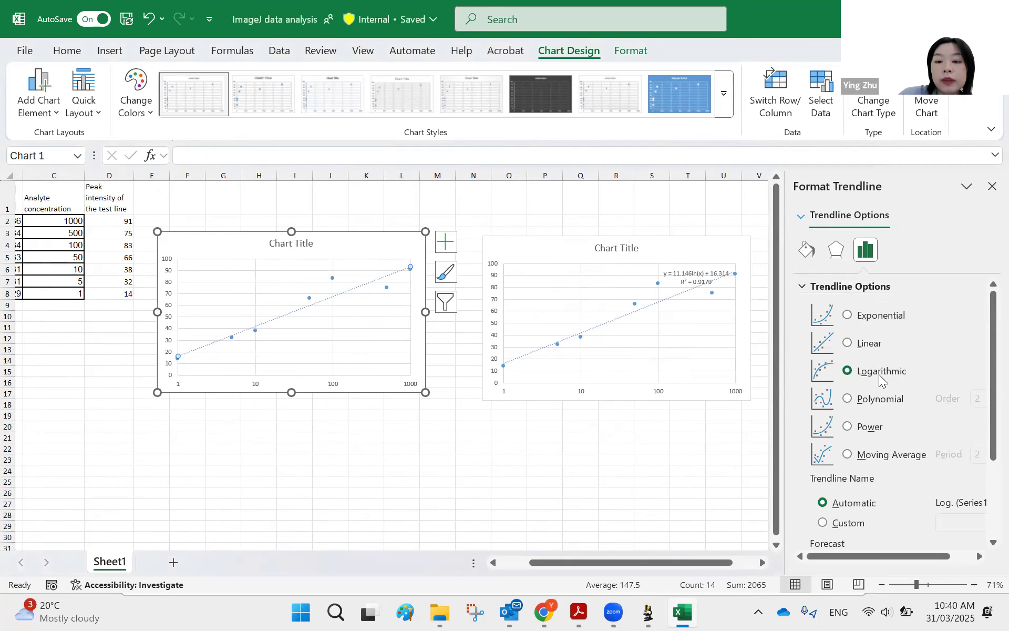
# Display the logarithmic trendline's equation and R-squared value on the new chart
pyautogui.scroll(-3, 880, 375)
pyautogui.scroll(-2, 879, 379)
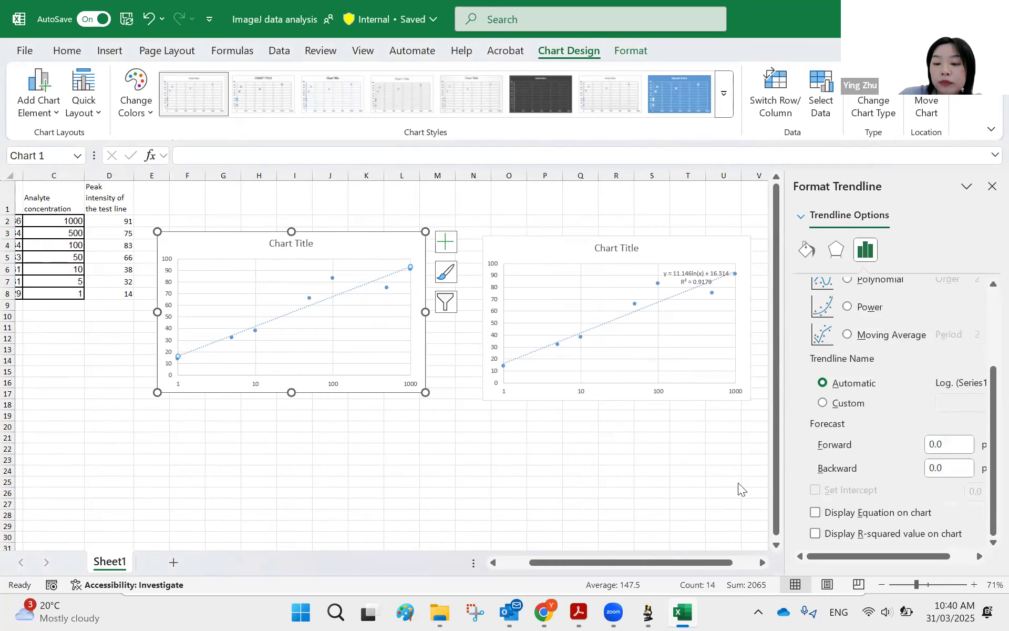
pyautogui.click(815, 534)
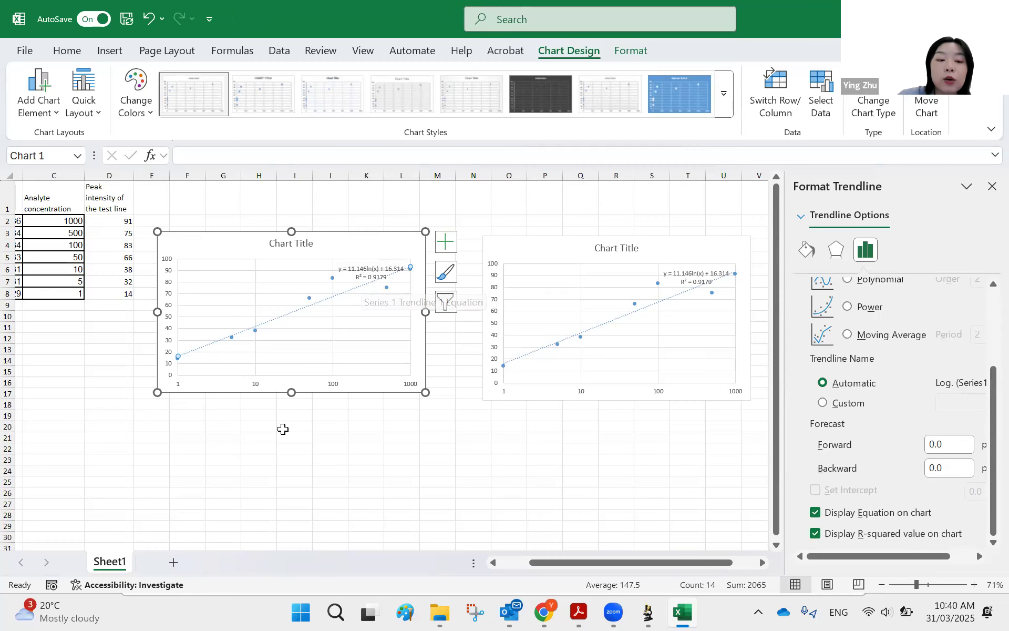
# Switch to Chrome to check the example calibration plot on the ImageJ quantitative analysis course page, and return to the Excel workbook
pyautogui.hscroll(-2, 279, 435)
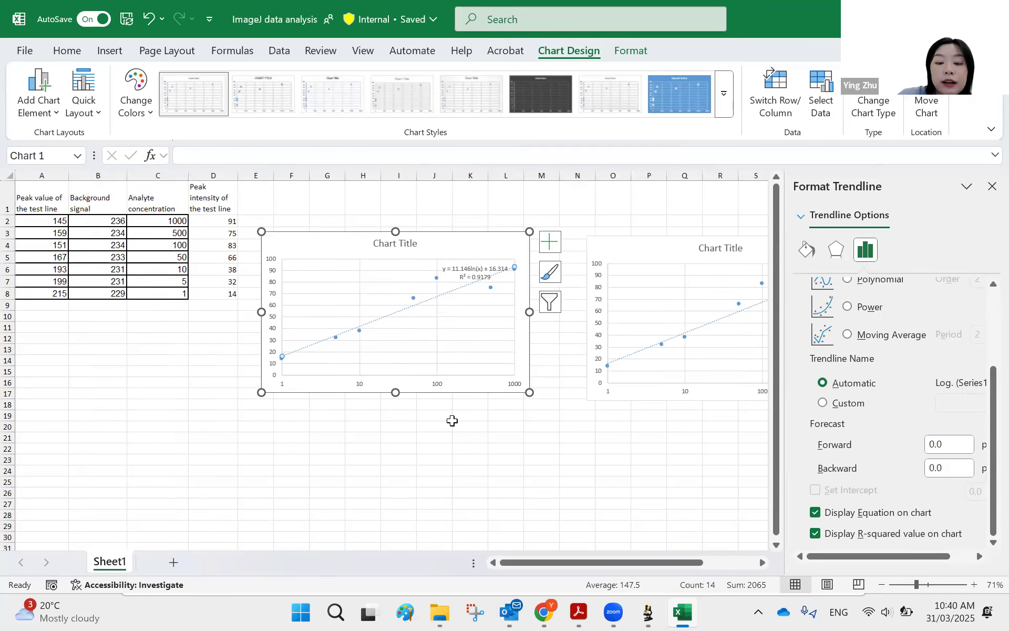
pyautogui.click(544, 611)
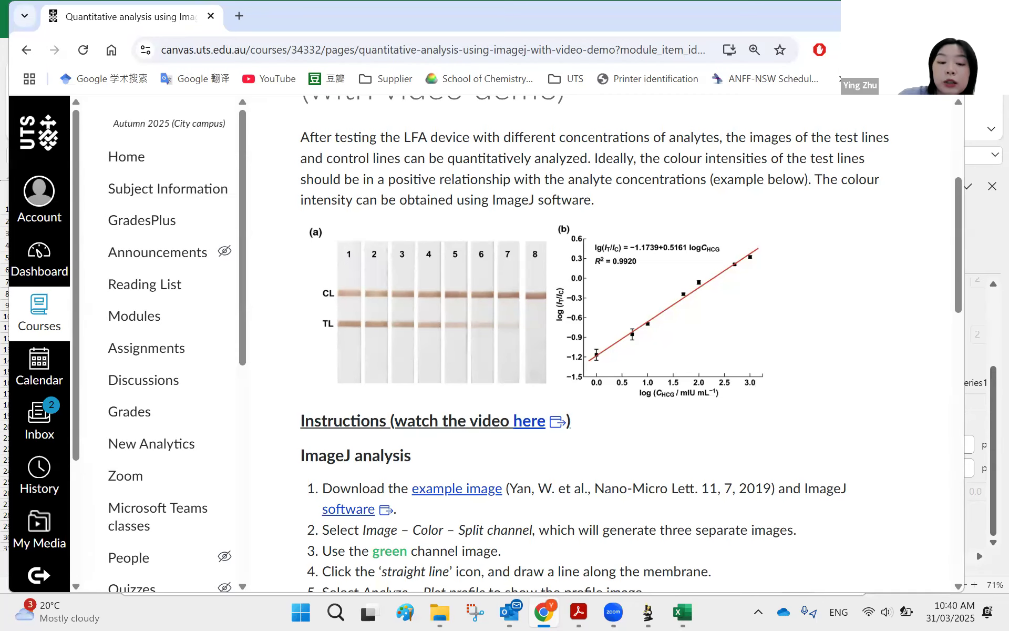
pyautogui.hotkey('alt', 'Tab')
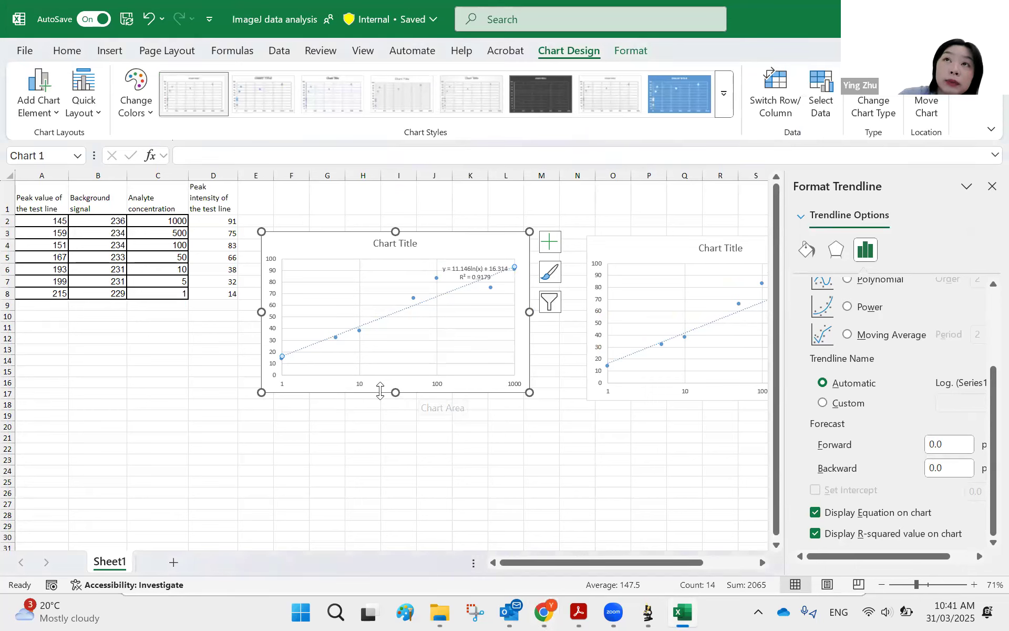
pyautogui.click(328, 426)
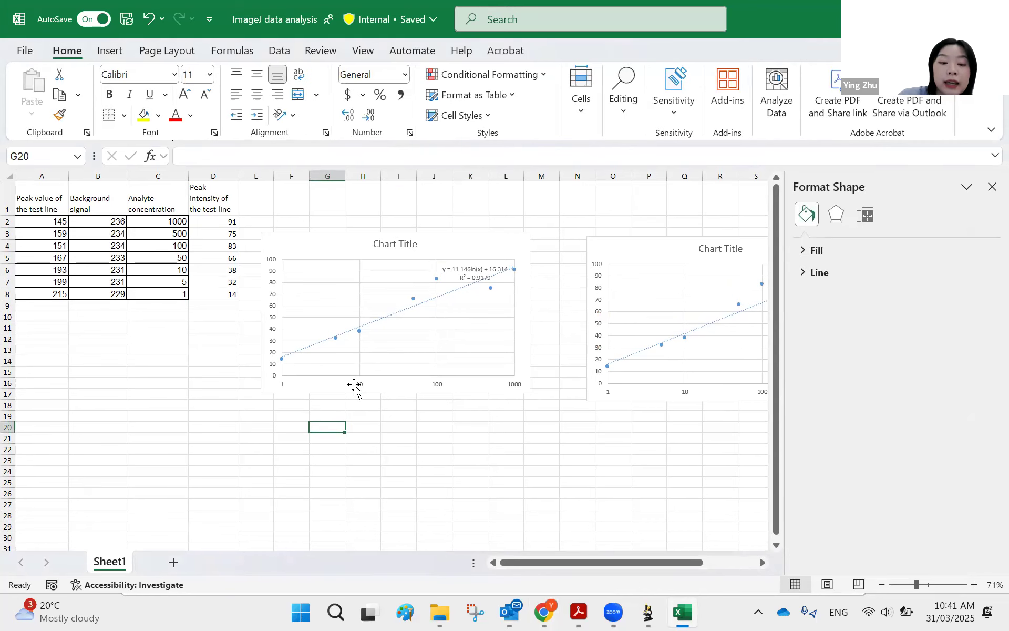
pyautogui.click(355, 386)
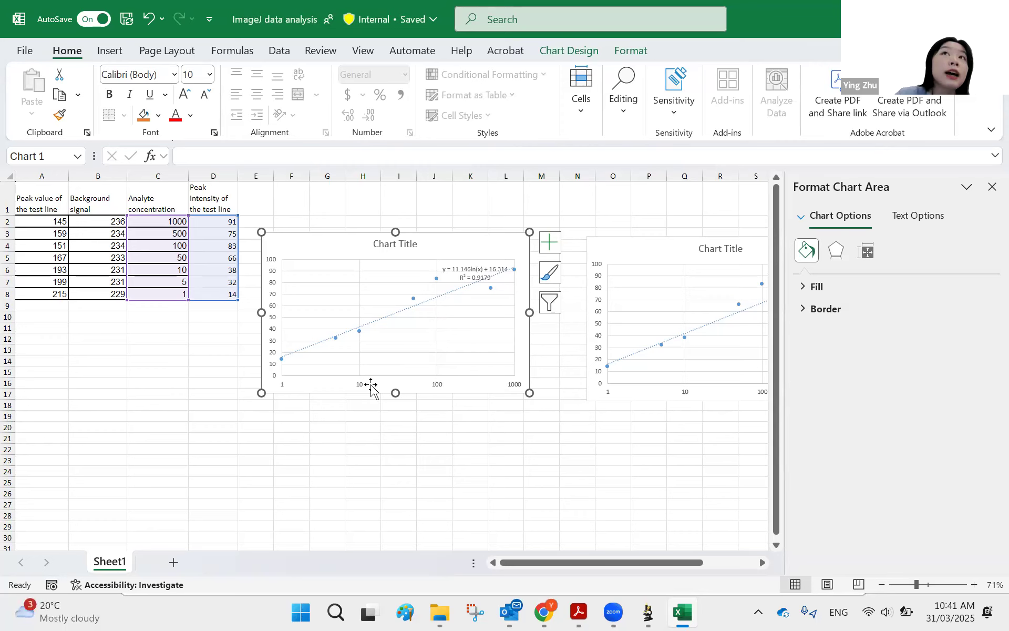
pyautogui.moveTo(36, 222); pyautogui.dragTo(194, 295)
pyautogui.click(138, 373)
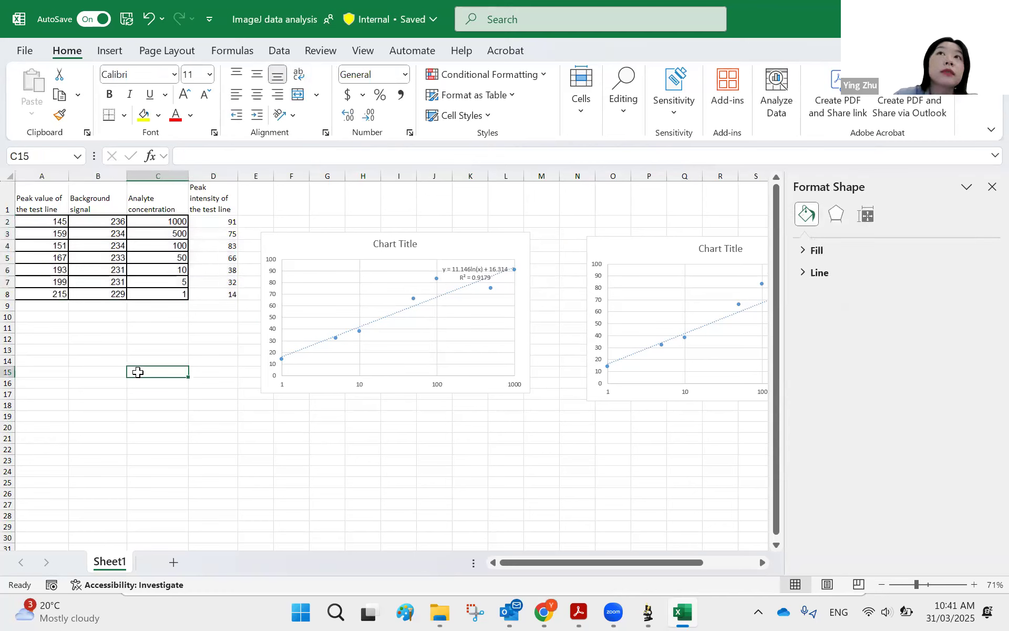